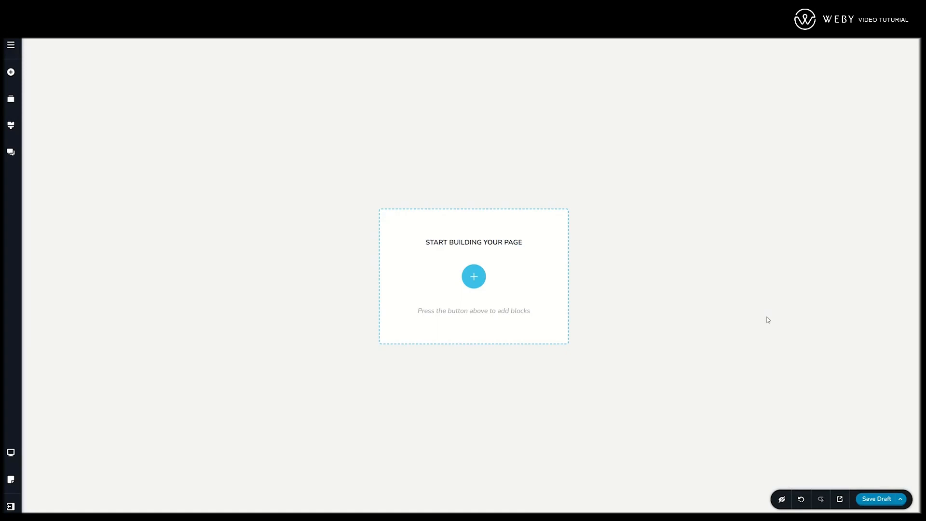
- Open the block library and look through its Layouts, Blocks and Saved collections, returning to Blocks
left_click(475, 278)
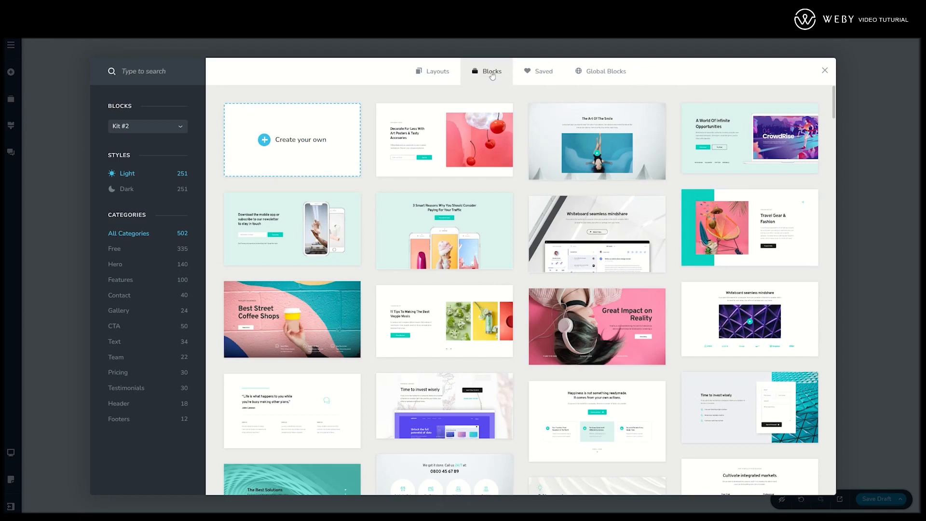
left_click(432, 72)
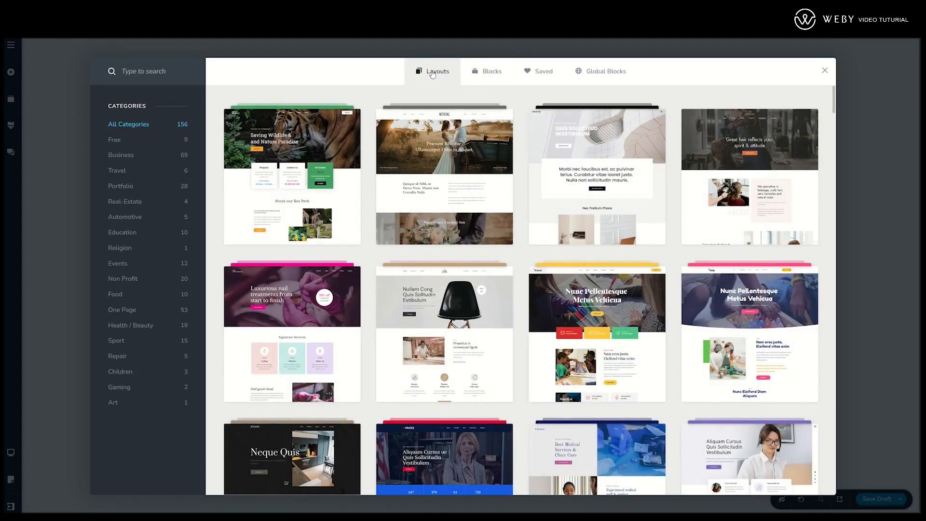
left_click(478, 71)
left_click(542, 71)
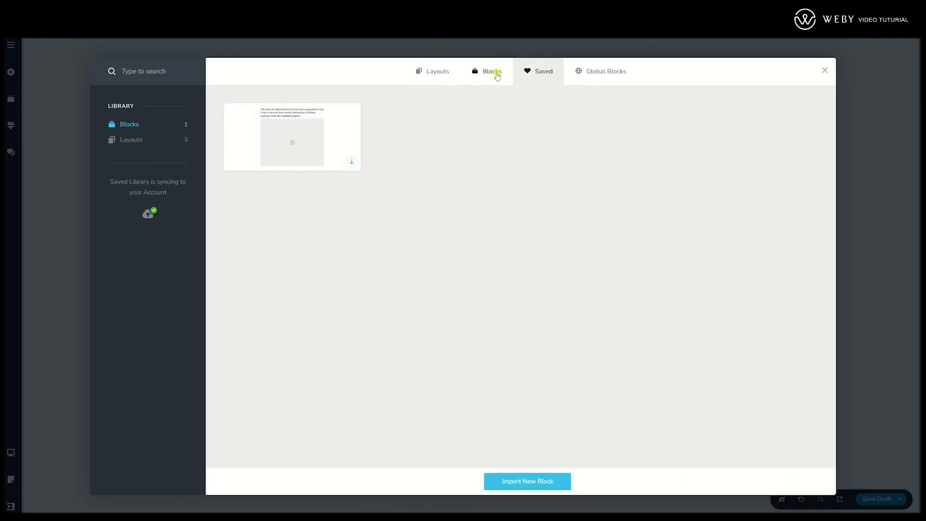
left_click(497, 76)
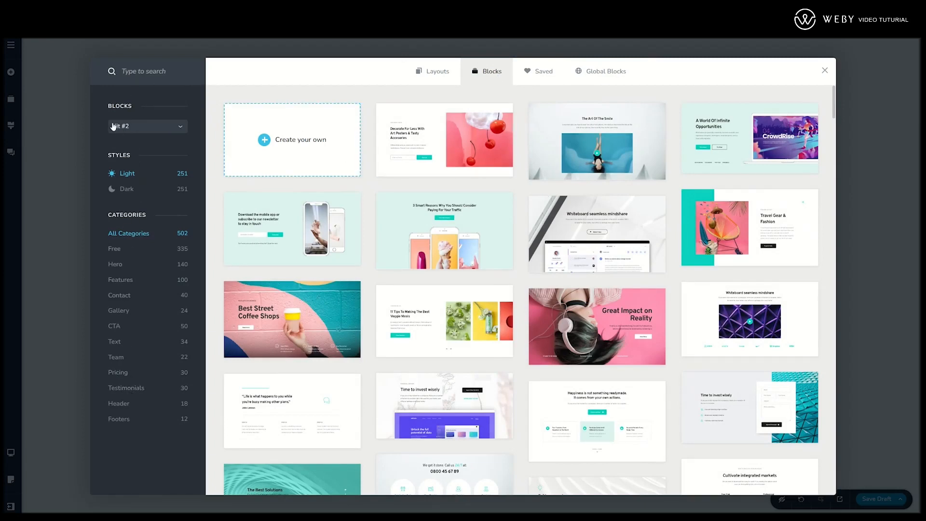
- Compare the Kit #1 and Kit #2 block collections, and preview Kit #2 in the Dark and Light styles
left_click(127, 130)
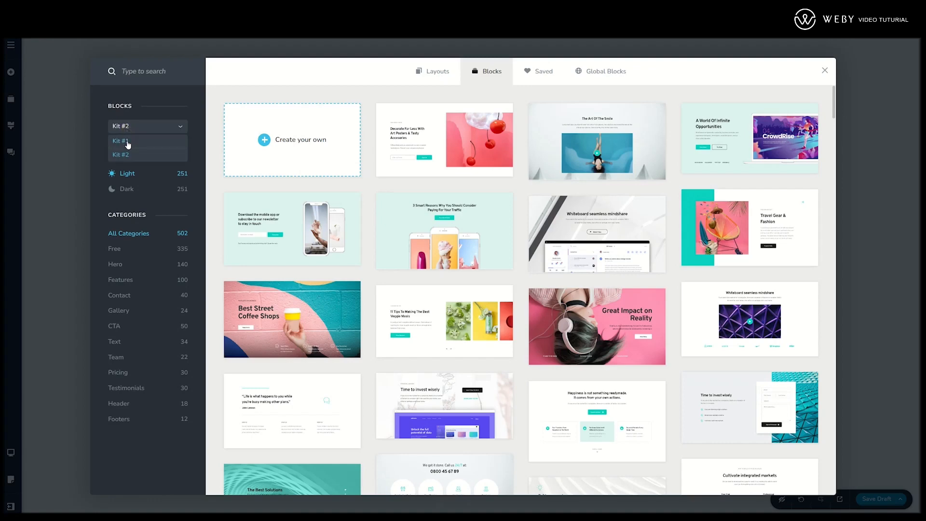
left_click(126, 140)
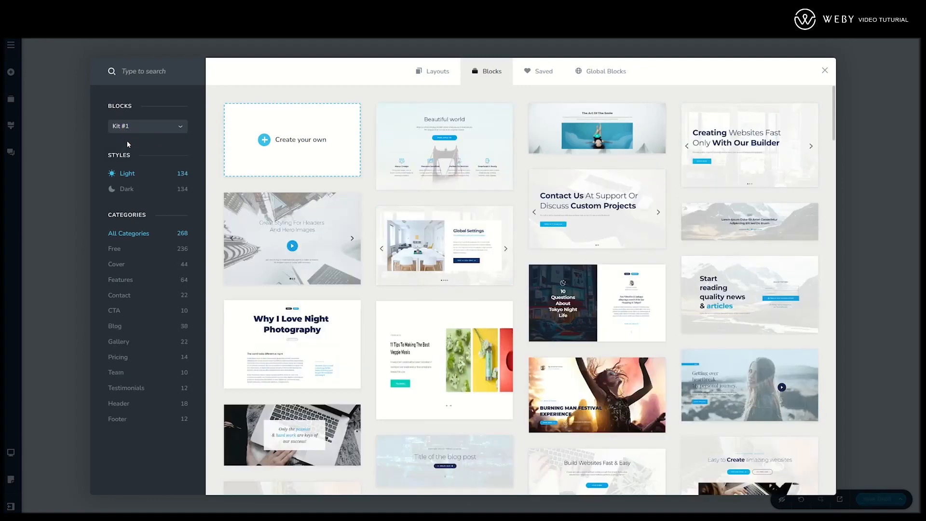
left_click(138, 127)
left_click(135, 155)
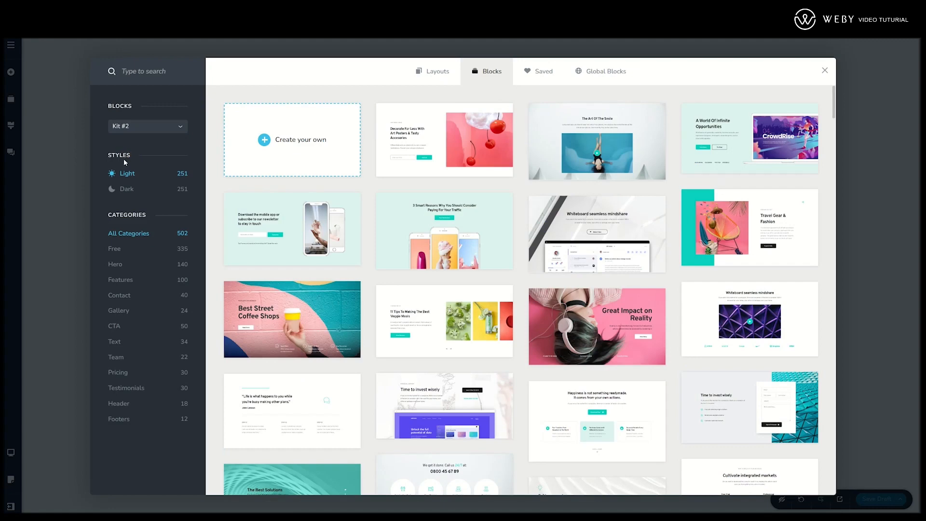
left_click(120, 189)
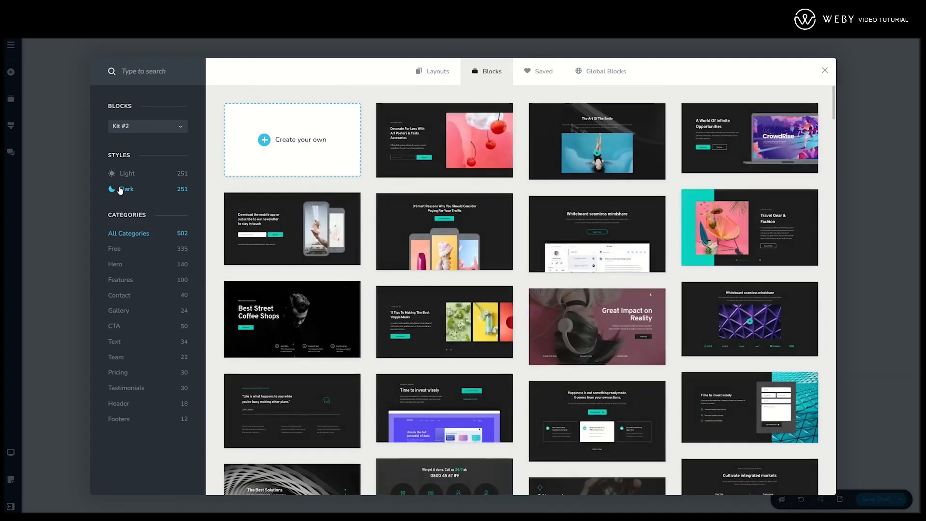
left_click(124, 175)
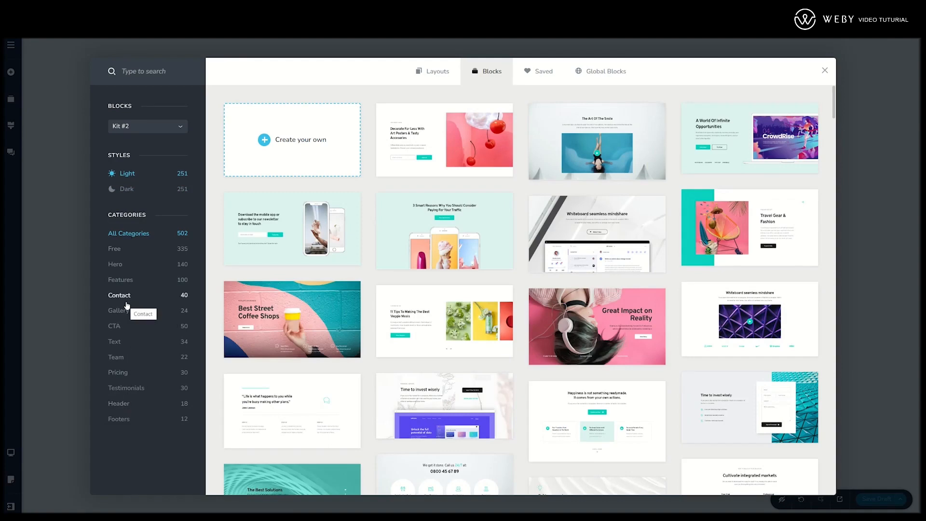
- Browse the Hero blocks in light and dark styles, followed by the Features, Contact and Gallery categories
left_click(116, 265)
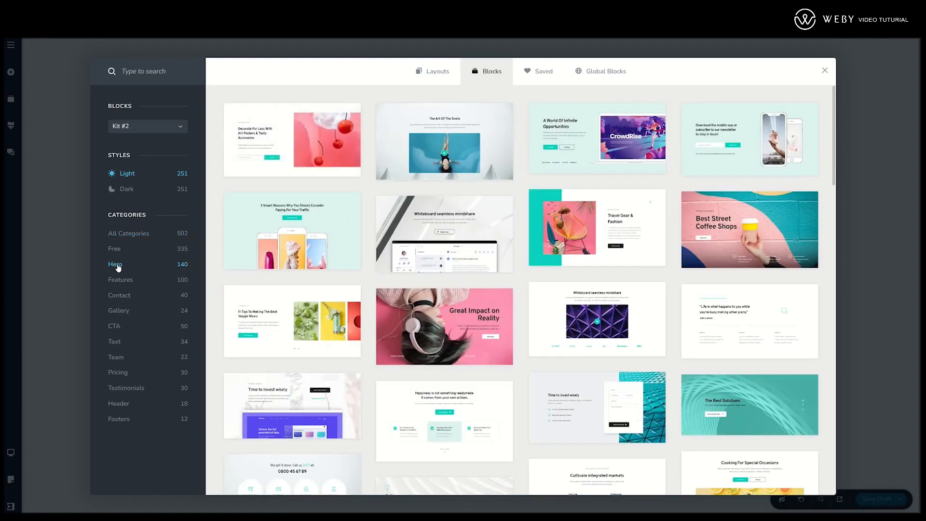
left_click(128, 190)
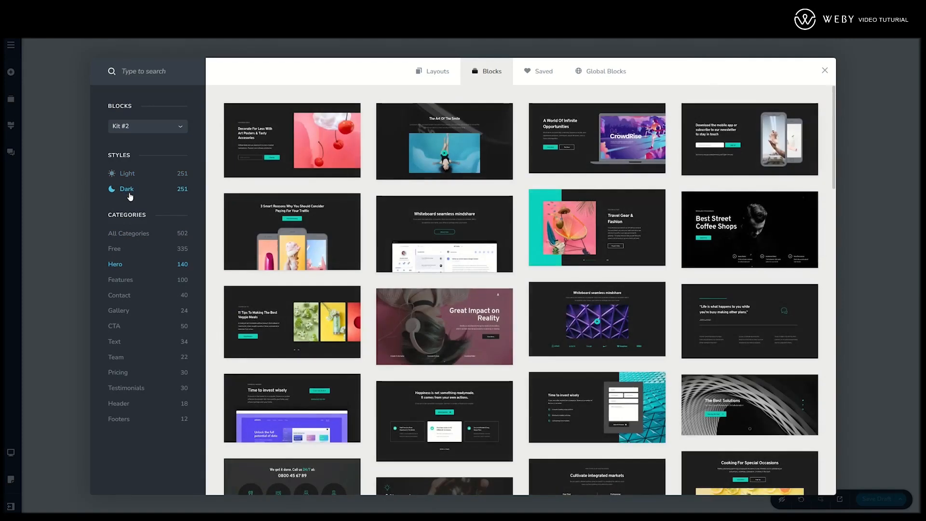
left_click(127, 174)
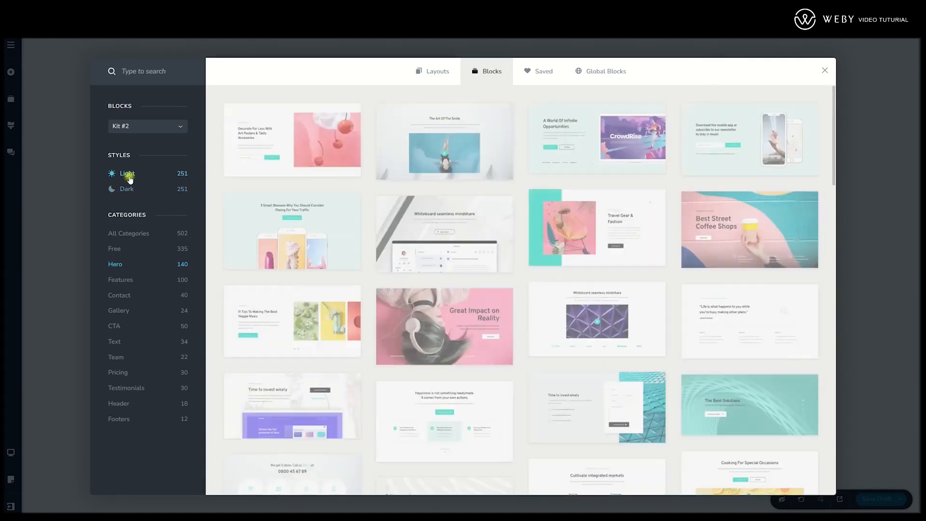
left_click(126, 280)
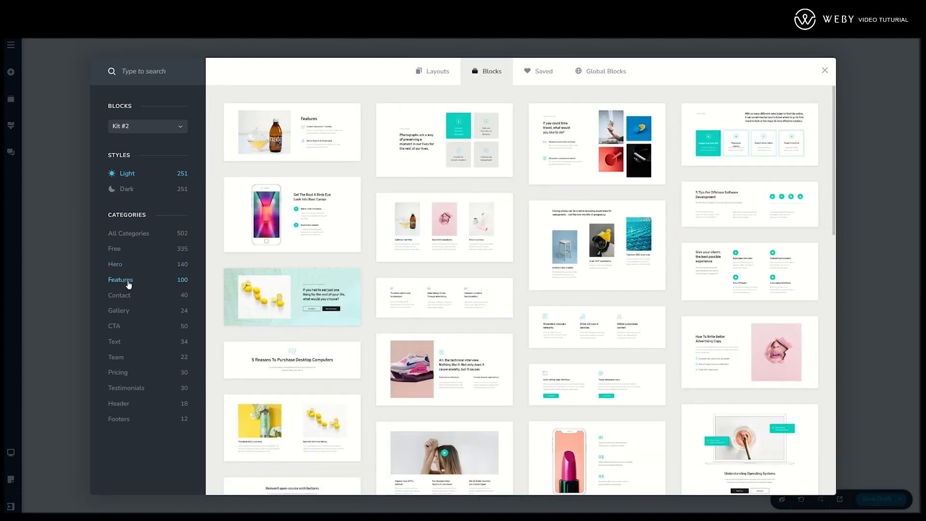
left_click(125, 295)
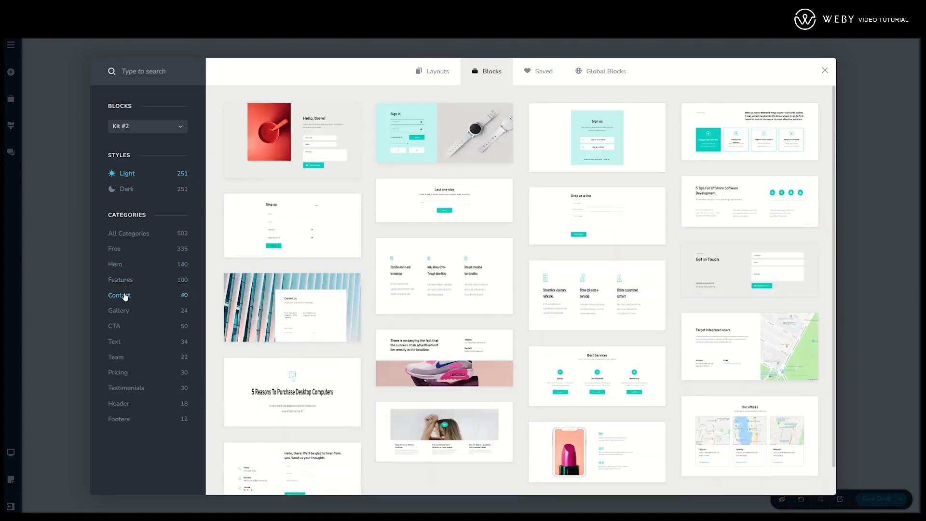
left_click(124, 311)
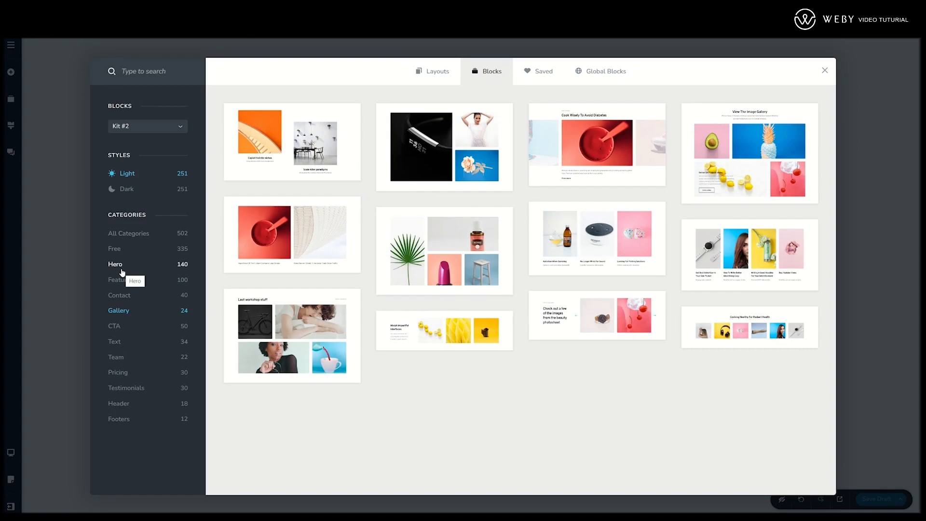
- Insert the Hero block headed "Happiness is not something readymade. It comes from your own actions." and delete it from the page
left_click(121, 270)
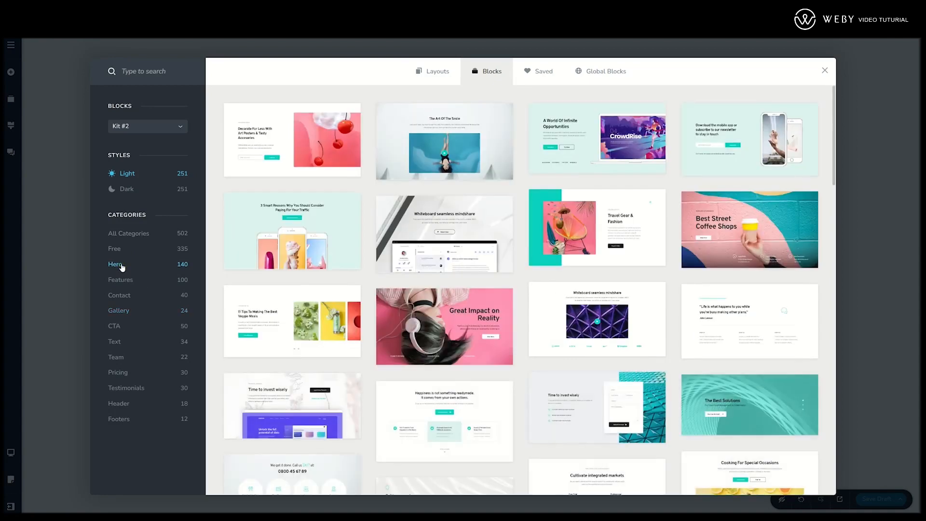
scroll(393, 274, "down", 10)
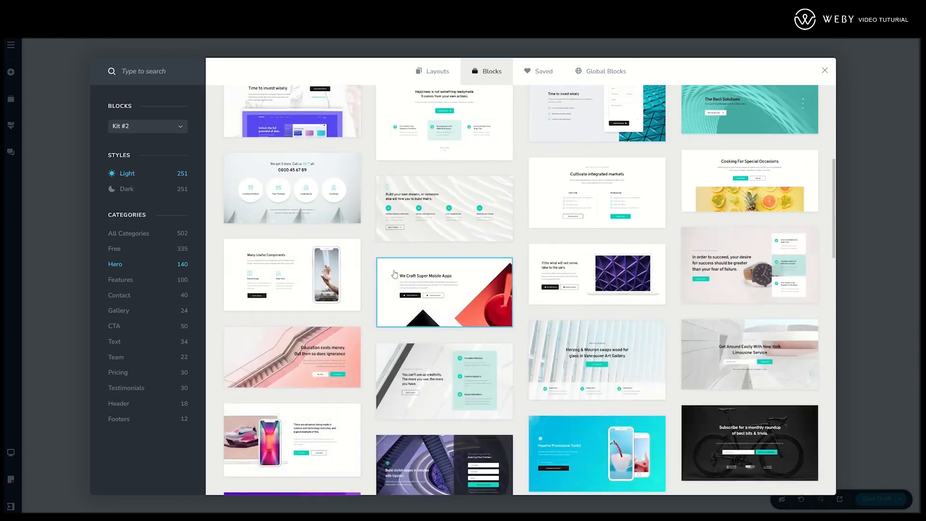
scroll(393, 271, "down", 1)
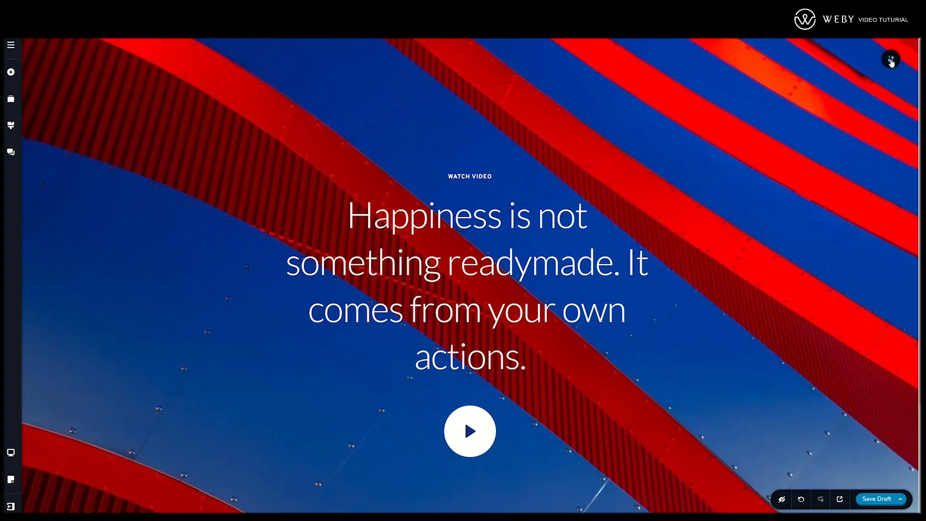
left_click(890, 59)
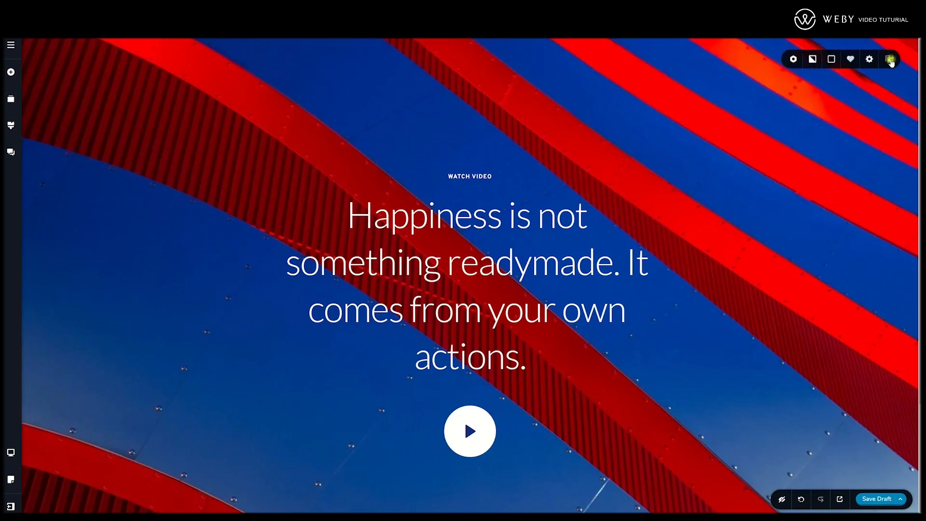
left_click(890, 59)
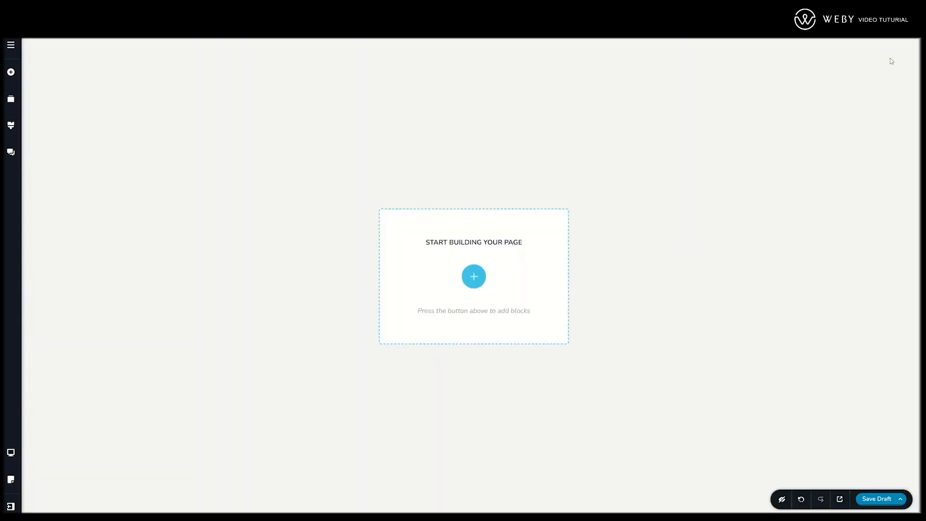
- Add an empty block with the Create your own option and delete it from the page
left_click(475, 278)
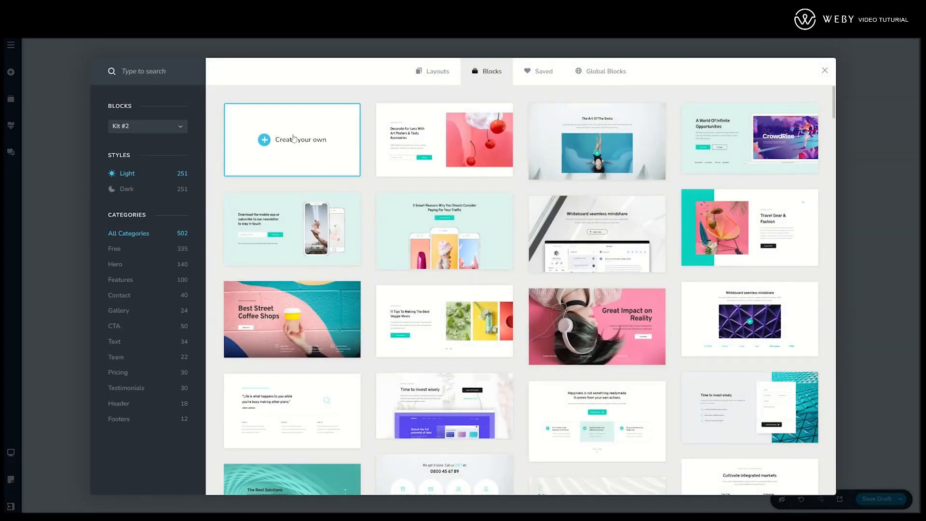
left_click(292, 141)
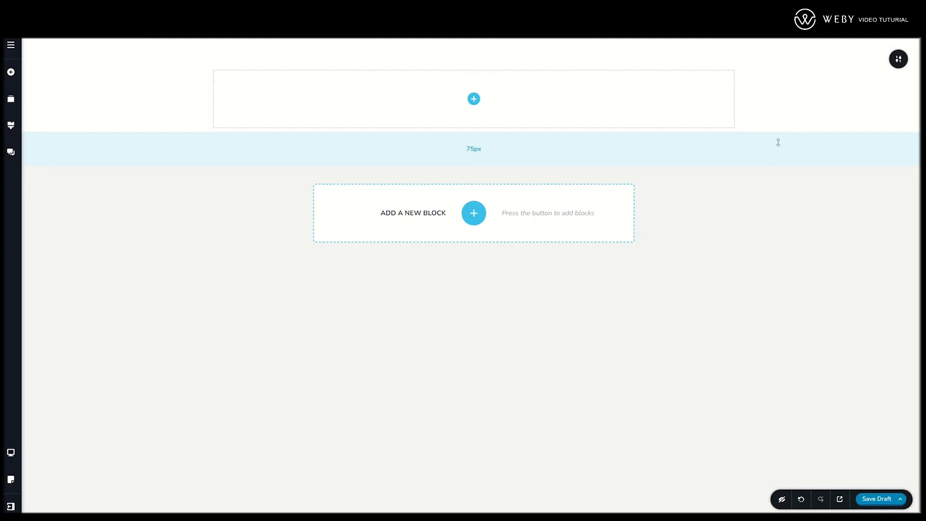
mouse_move(898, 60)
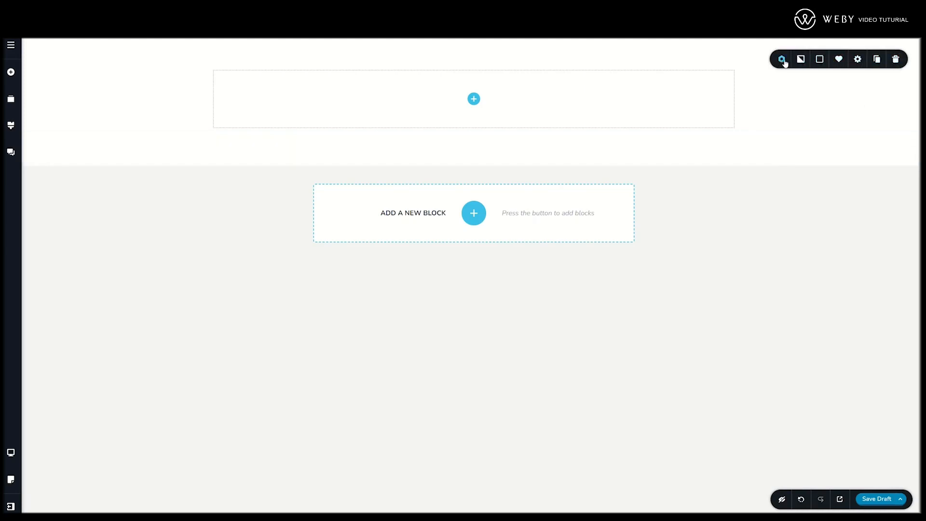
left_click(897, 60)
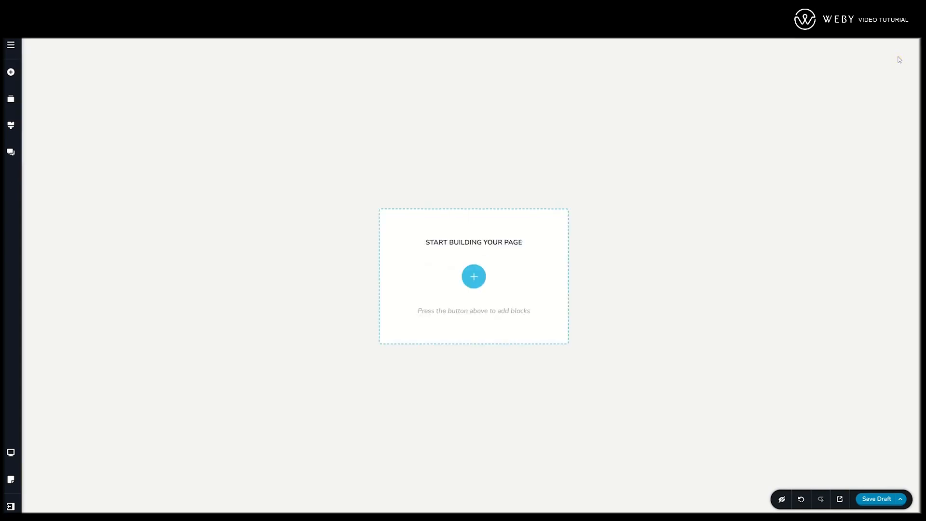
- Add a blank block to the empty page using the Create your own option
left_click(474, 277)
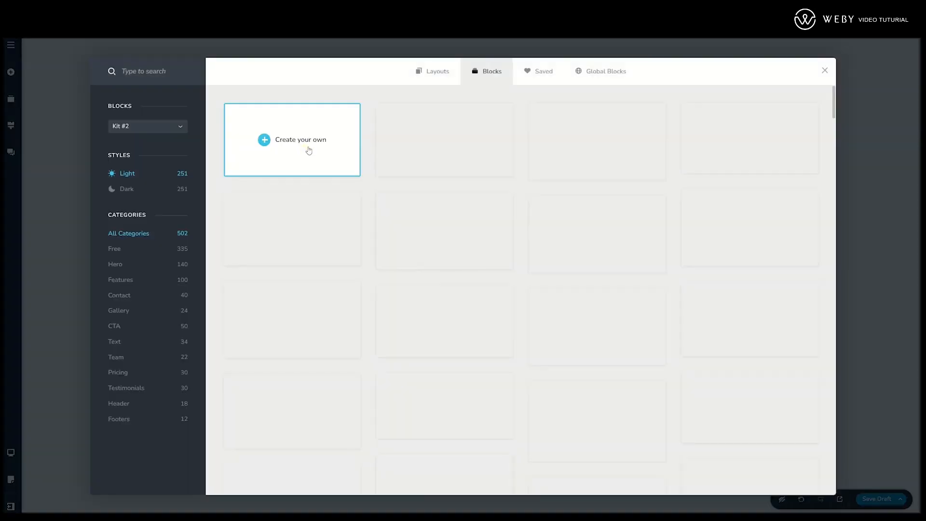
left_click(497, 153)
- Duplicate the blank block and delete the duplicate below it
mouse_move(875, 61)
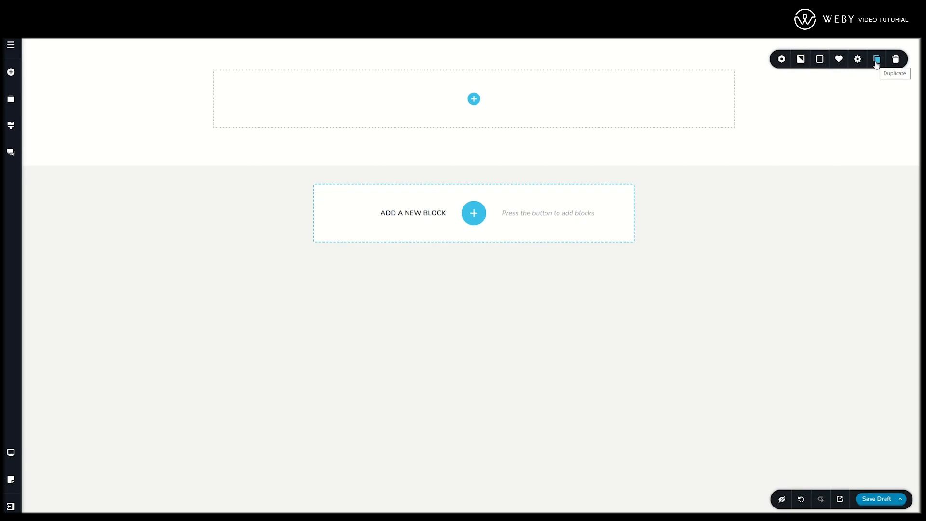
left_click(876, 60)
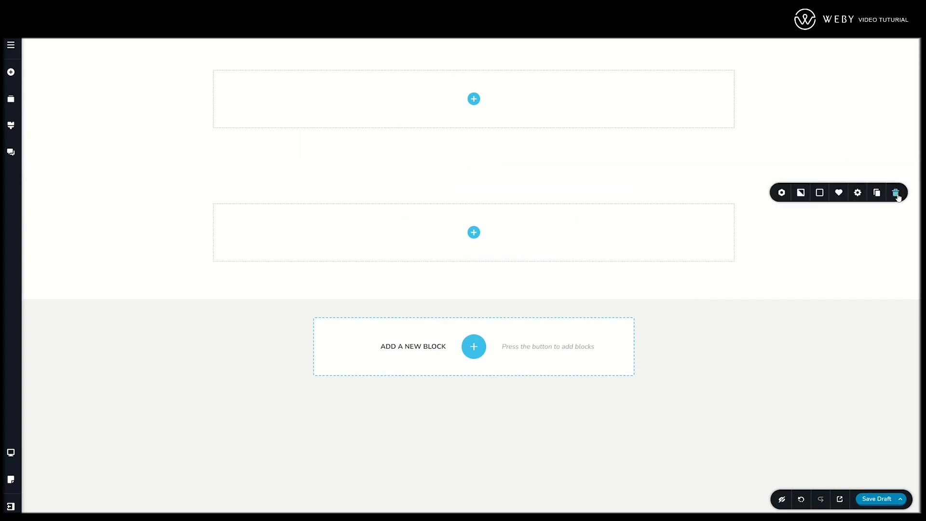
left_click(896, 193)
- Examine the blank block's width and height settings and its detailed styling options, leaving them as they are
mouse_move(896, 59)
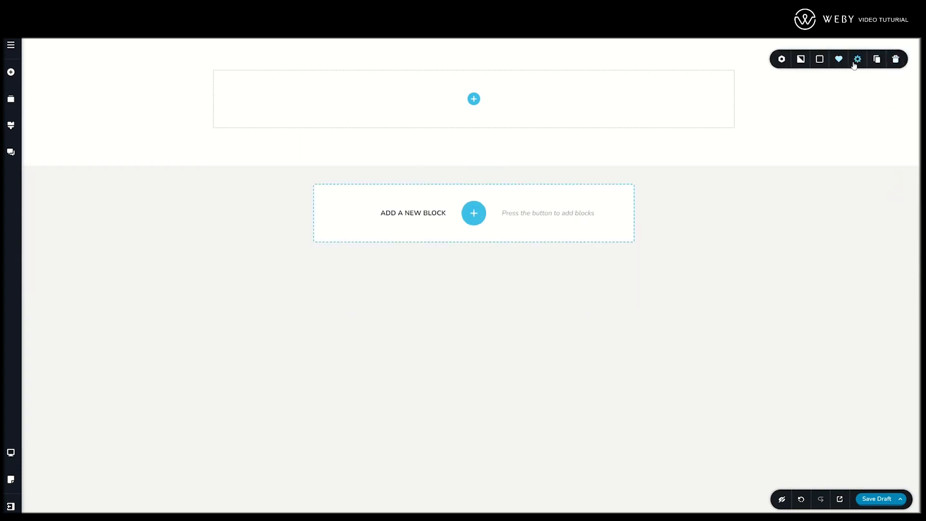
left_click(857, 59)
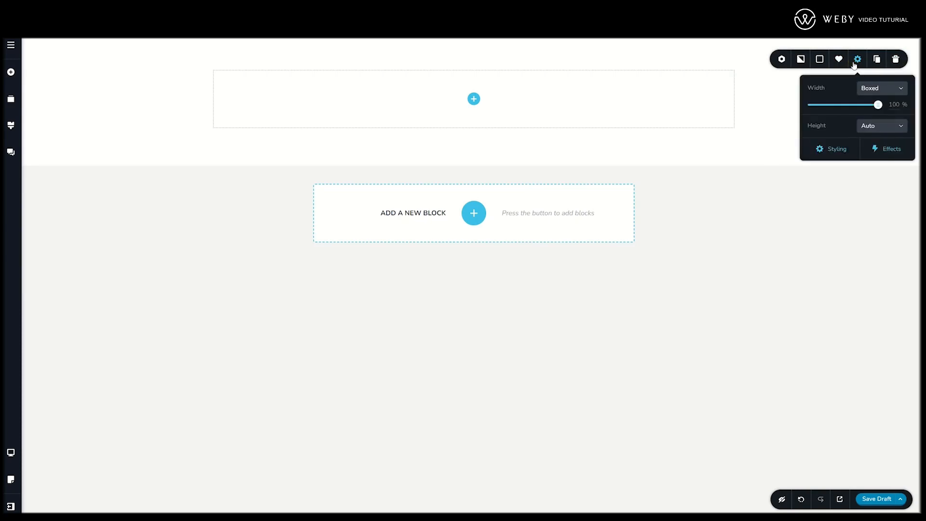
left_click(823, 147)
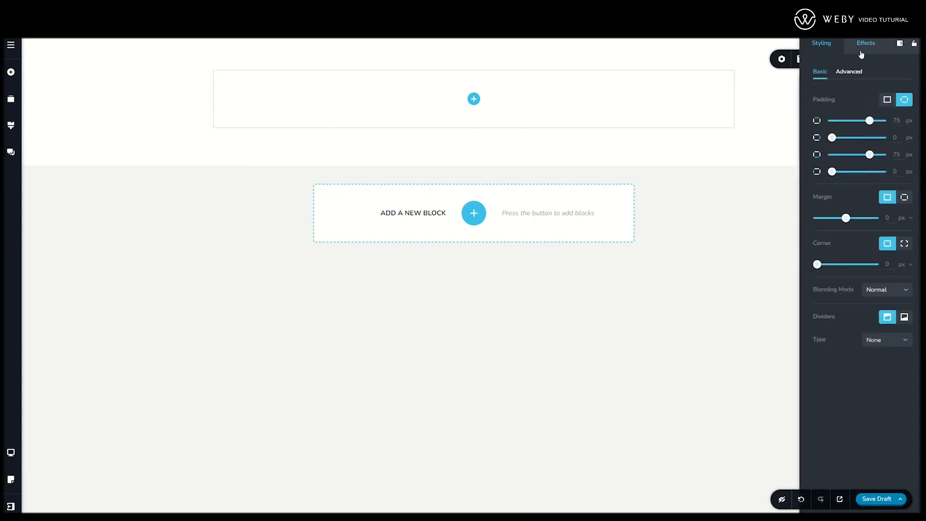
left_click(784, 103)
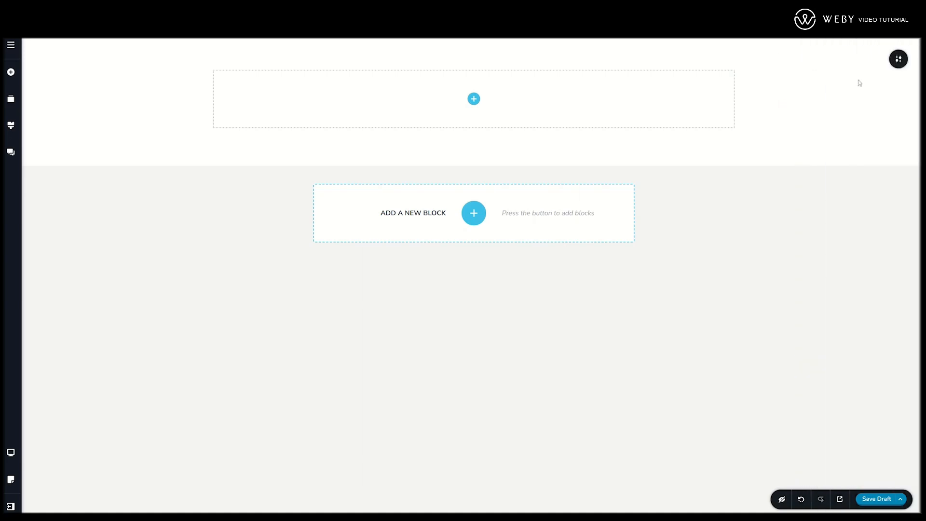
- Give the block a solid light teal overlay colour, #B8E6E1, and open its background image settings
left_click(898, 59)
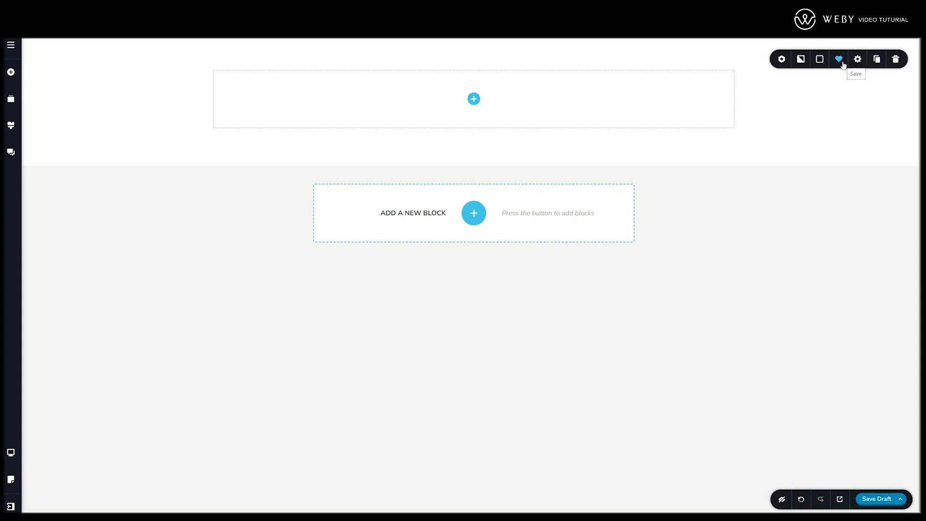
left_click(820, 61)
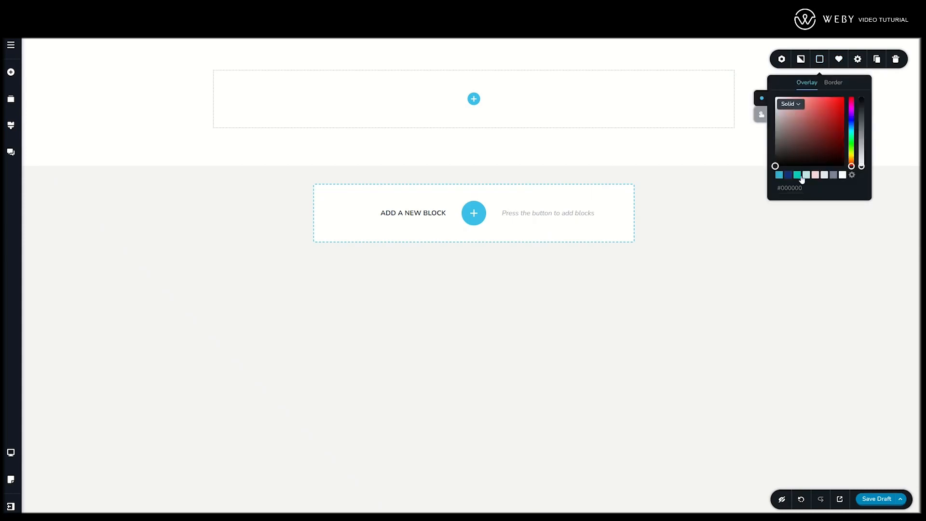
left_click(806, 175)
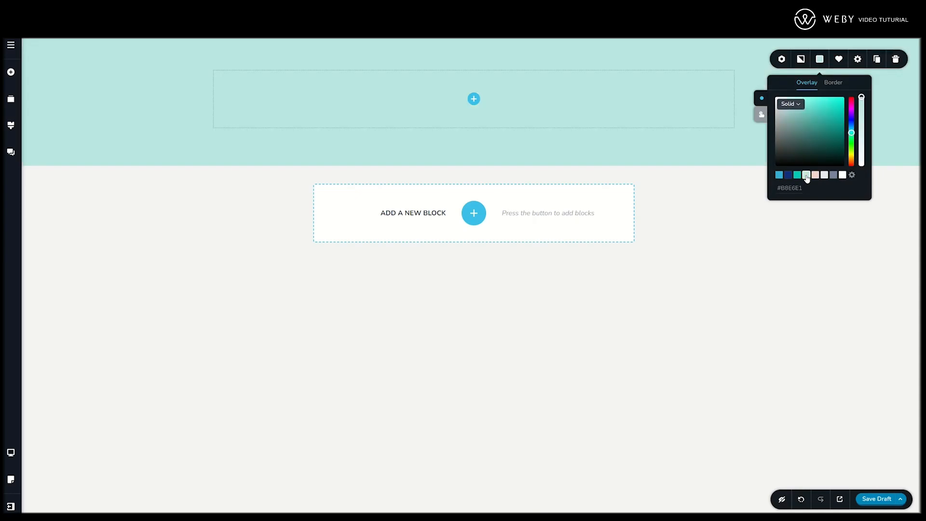
left_click(801, 60)
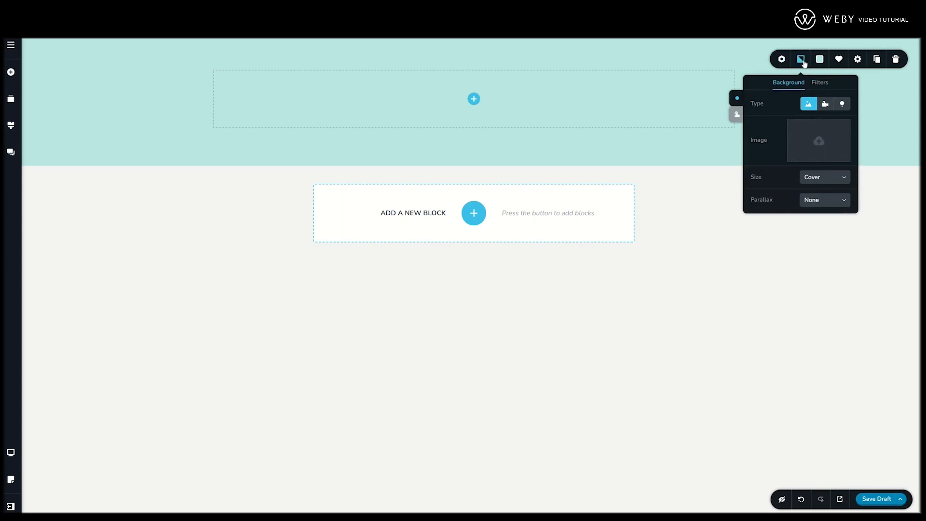
- Give the block the yellow moon image as its background and remove the teal overlay by lowering its opacity to zero
left_click(815, 140)
left_click(146, 189)
left_click(318, 264)
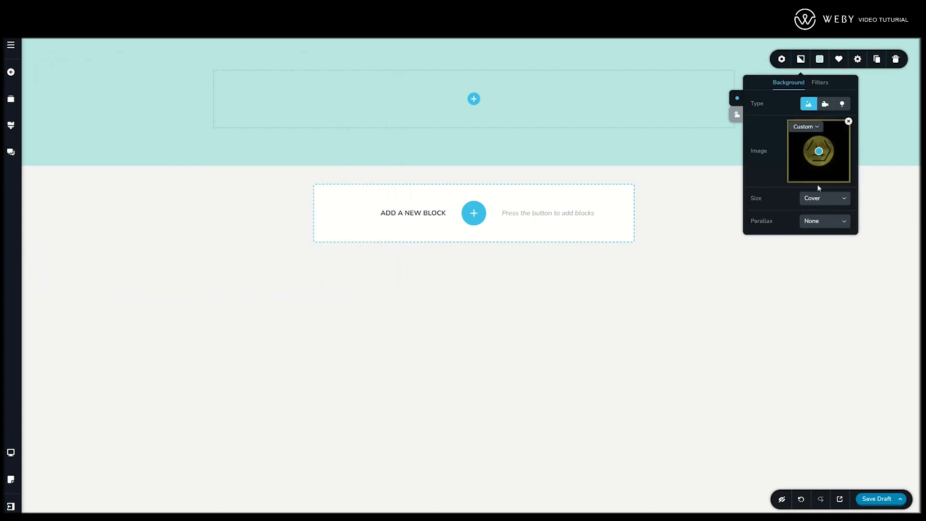
left_click(820, 59)
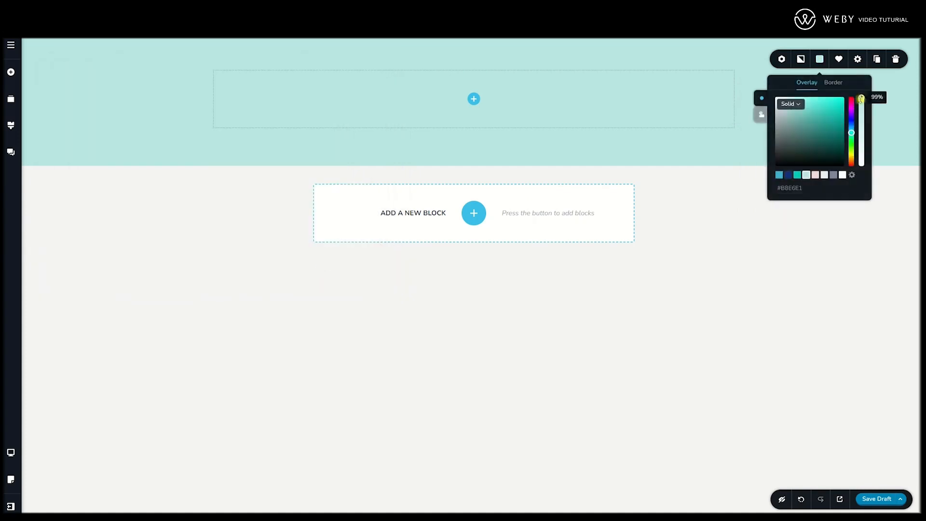
left_click_drag(862, 97, 861, 166)
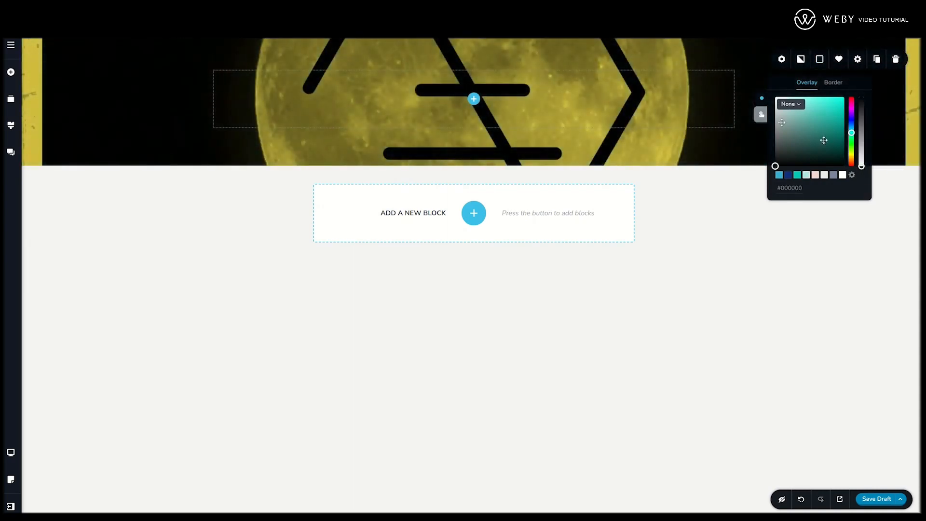
left_click(782, 60)
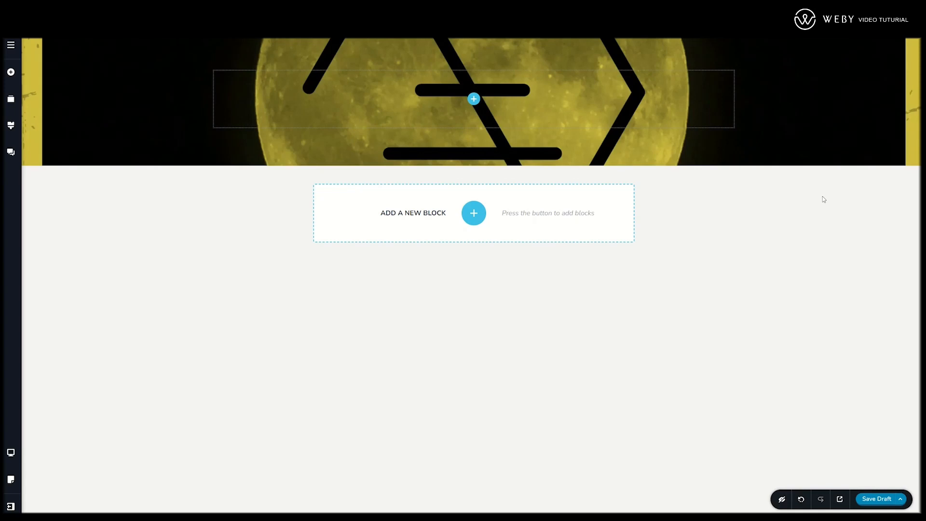
- Add a second column to the block and place a text element with an image element below it in the first column
left_click(474, 99)
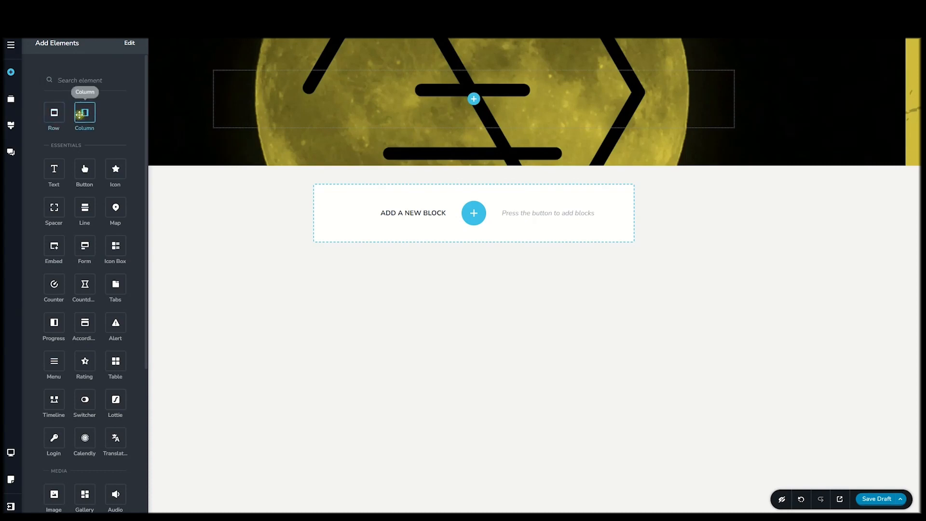
left_click_drag(85, 113, 475, 100)
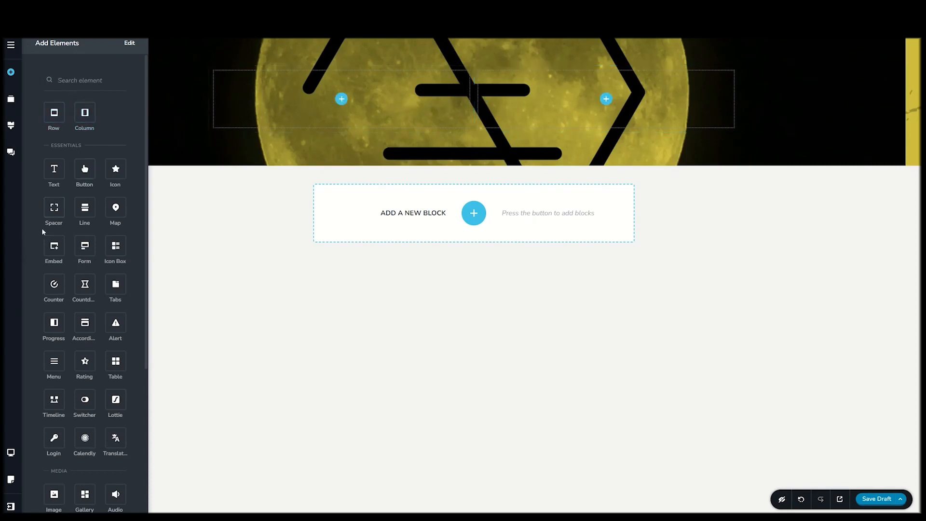
left_click_drag(53, 168, 343, 96)
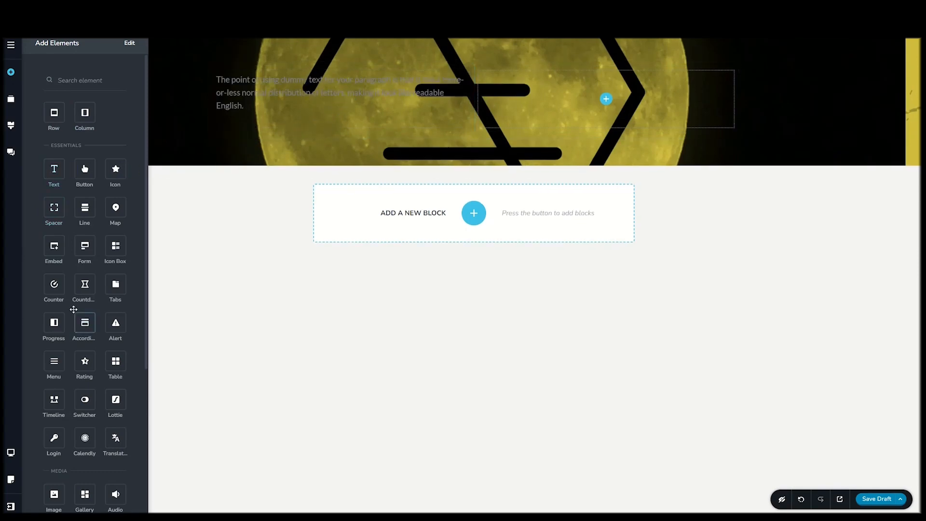
scroll(68, 334, "down", 3)
left_click_drag(54, 374, 242, 118)
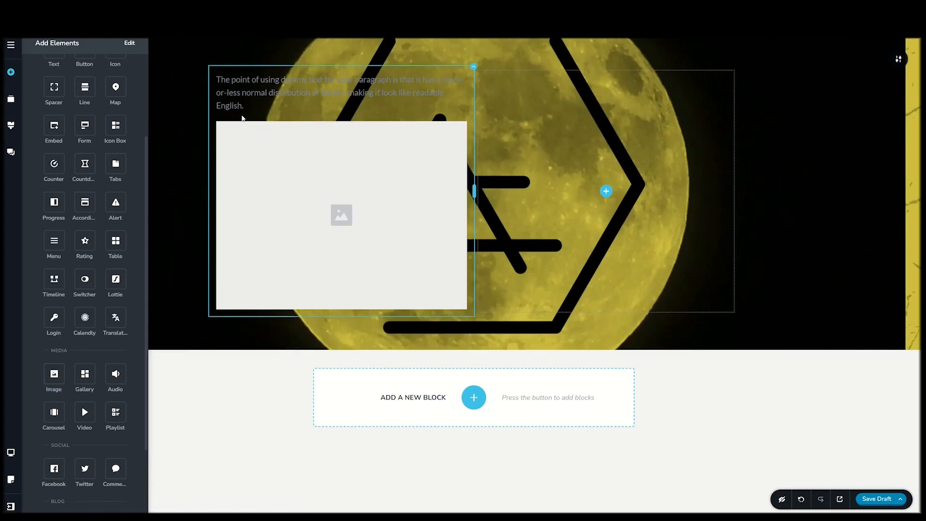
left_click(186, 144)
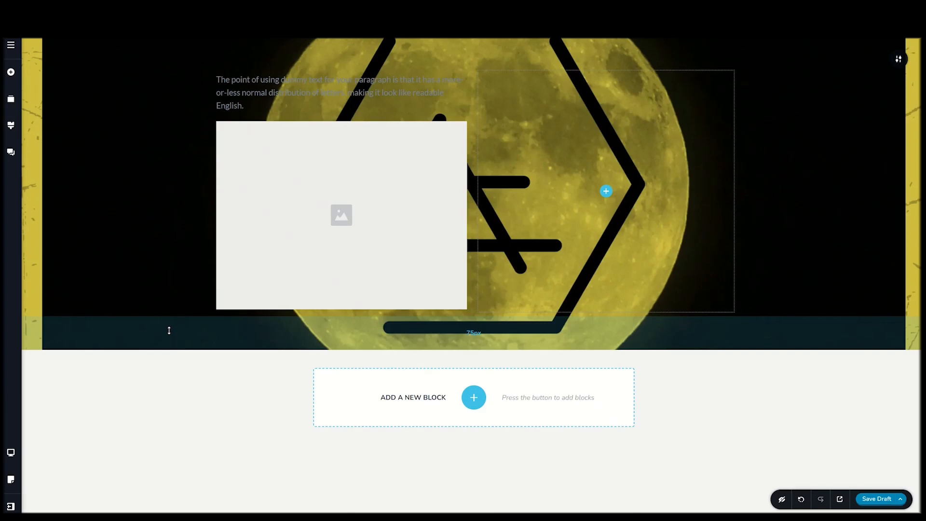
- Increase the block's top padding to about 116 px and its bottom padding to about 182 px
left_click_drag(169, 330, 169, 362)
mouse_move(156, 59)
left_mouse_down()
mouse_move(155, 49)
mouse_move(163, 106)
mouse_move(167, 53)
mouse_move(168, 71)
left_mouse_up()
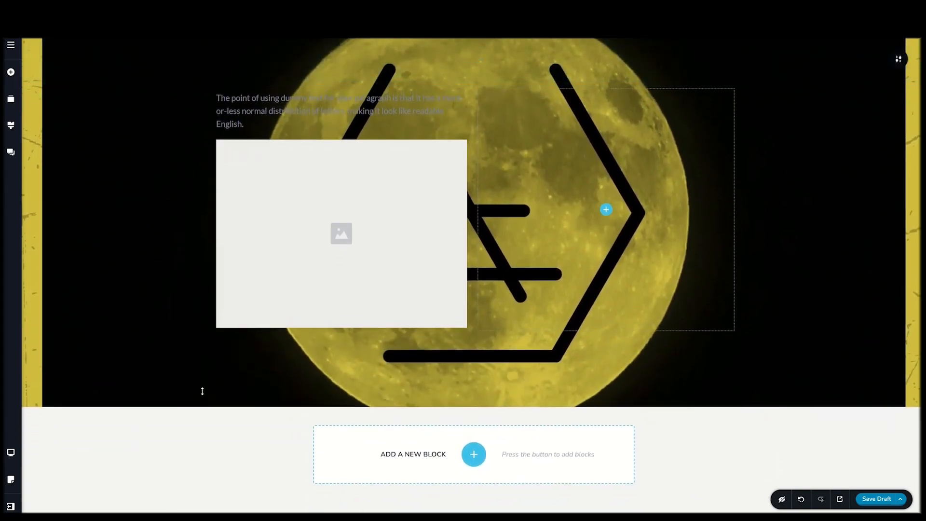
left_click_drag(202, 389, 201, 403)
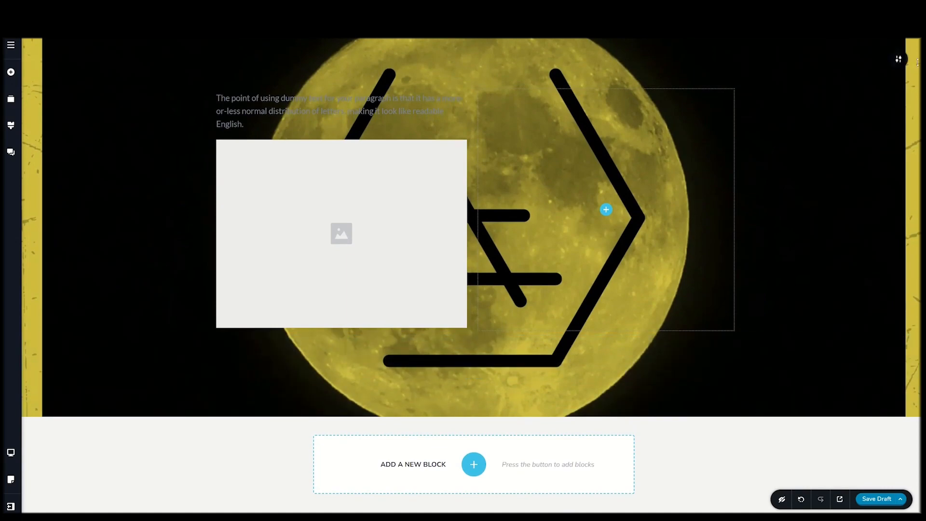
- Try the Full width on the block and return it to Boxed at 100 %
mouse_move(901, 59)
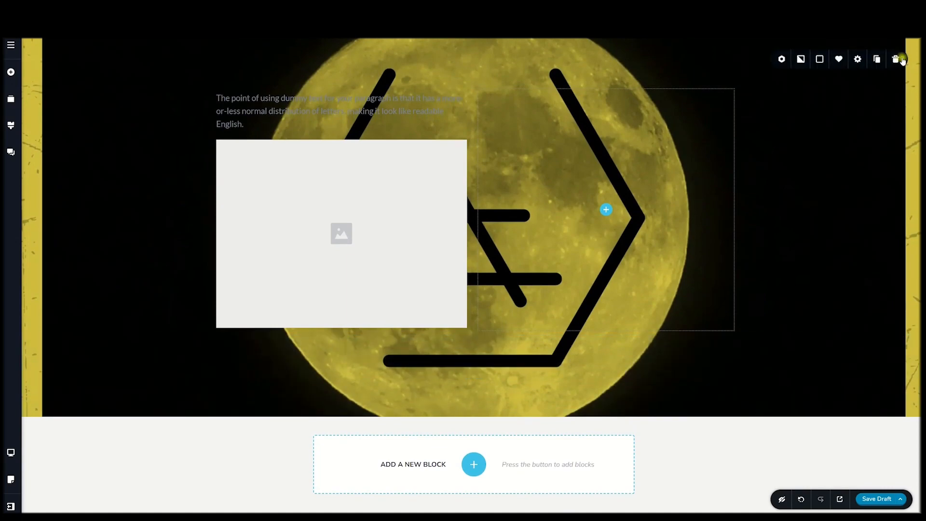
left_click(858, 60)
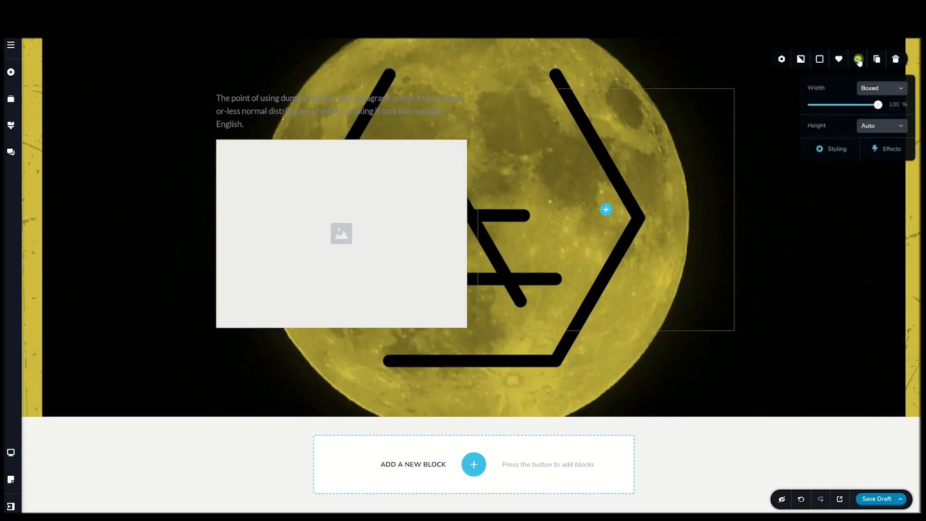
left_click(886, 90)
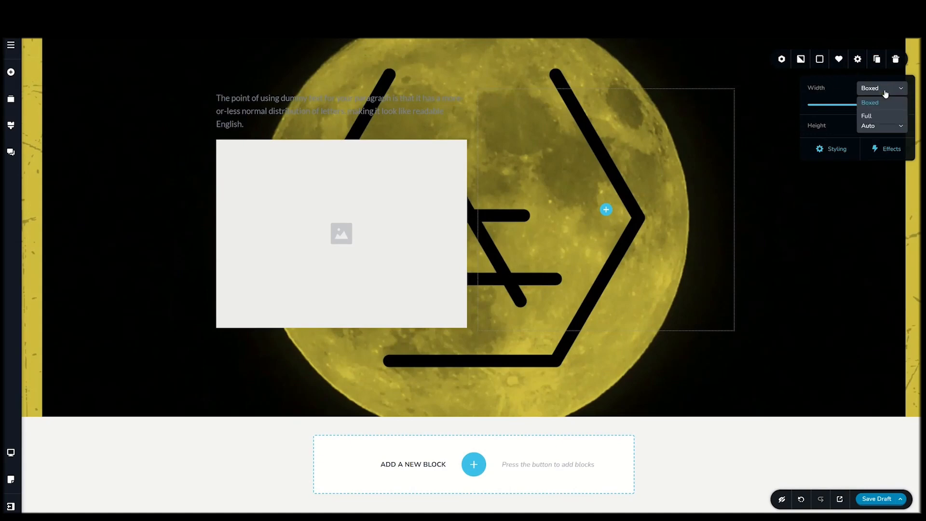
left_click(868, 118)
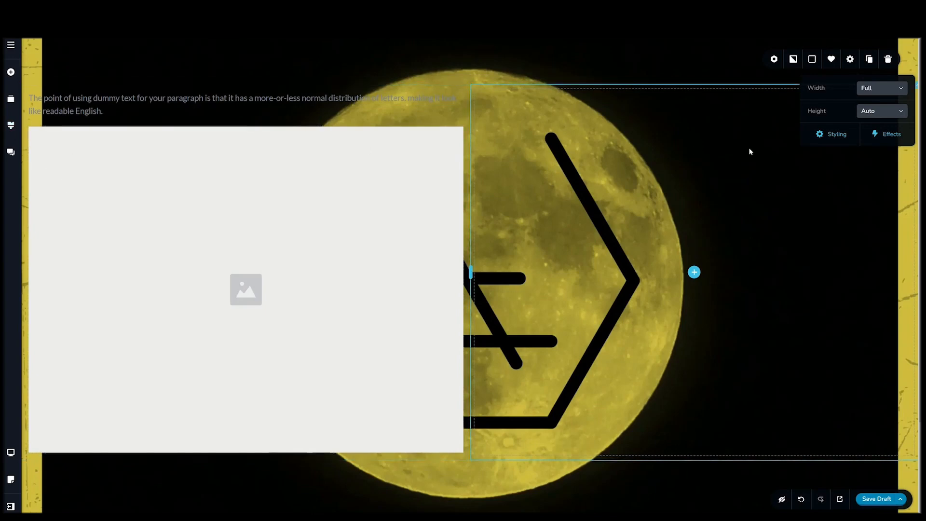
left_click(884, 94)
left_click(875, 103)
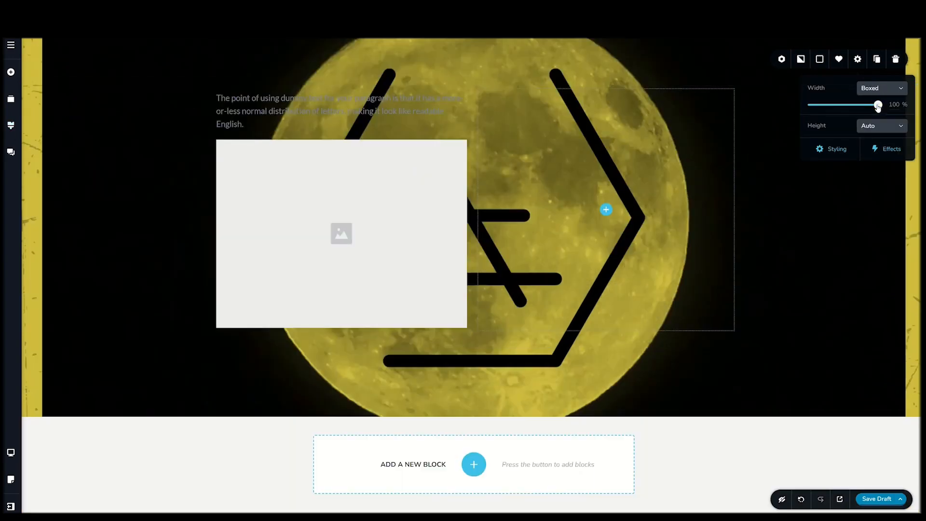
mouse_move(878, 105)
left_mouse_down()
mouse_move(819, 106)
mouse_move(887, 110)
left_mouse_up()
- Try a Custom block height measured in percent, raising it to 500 % and reducing it to 84 %
left_click(881, 129)
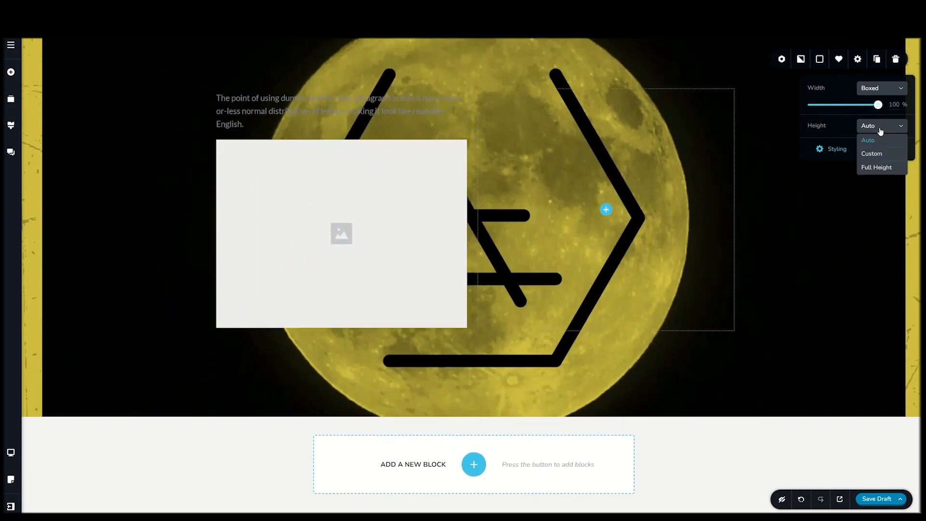
left_click(873, 154)
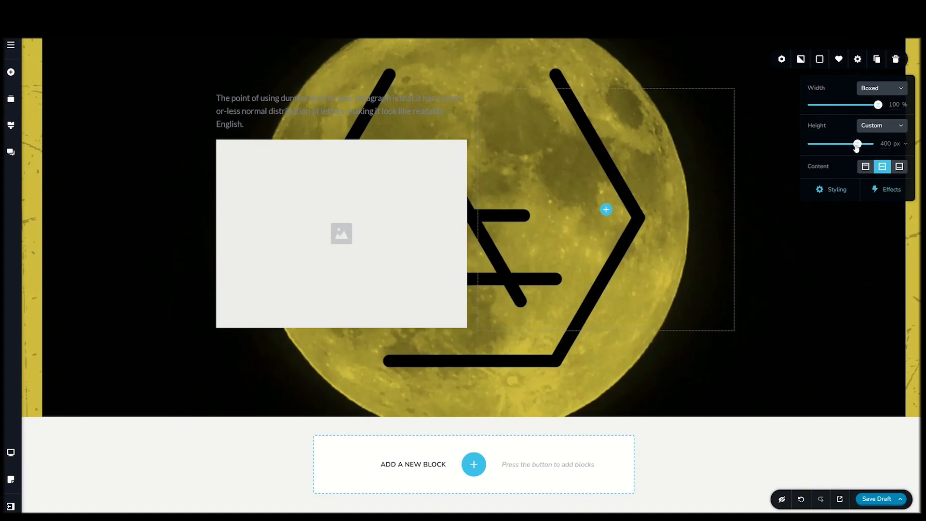
left_click_drag(858, 144, 869, 143)
left_click(905, 144)
left_click(901, 172)
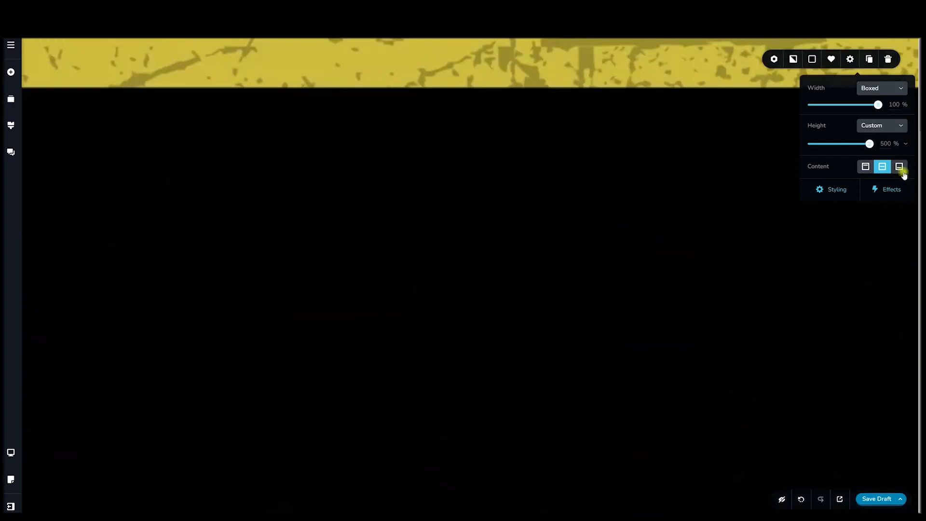
left_click_drag(869, 144, 819, 145)
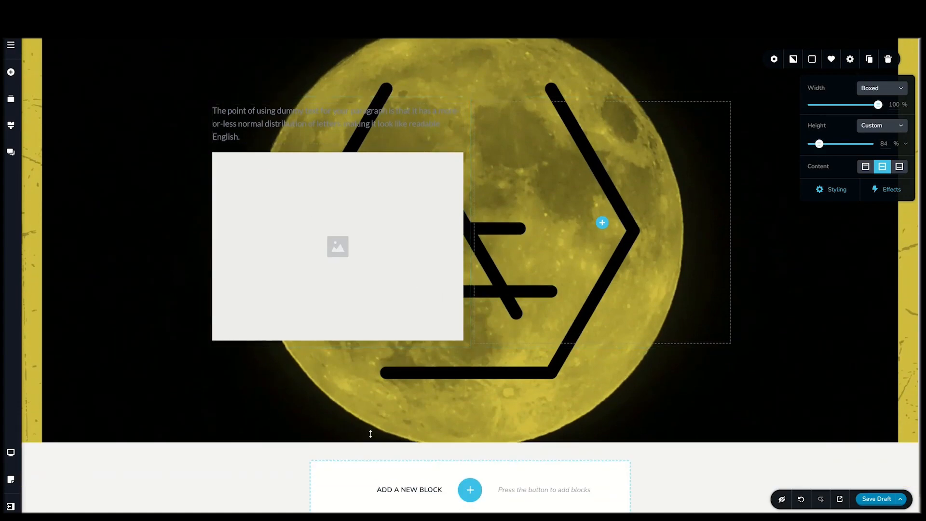
- Try Full Height with the content aligned to the block's top, middle and bottom, and return the height to Auto
left_click(889, 126)
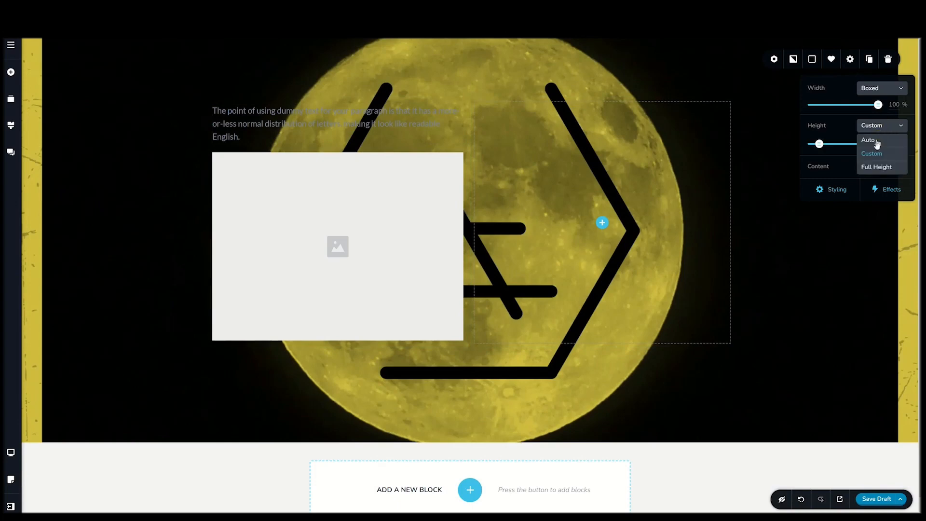
left_click(872, 167)
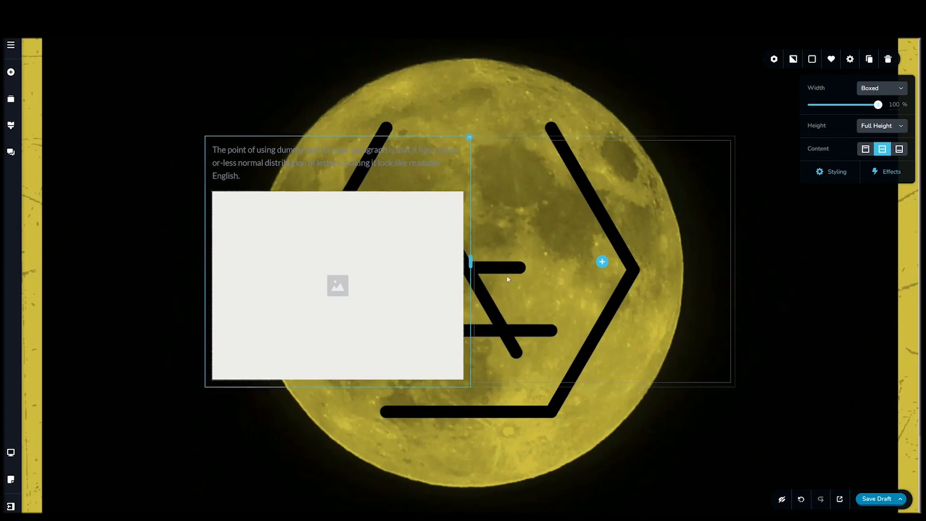
left_click(866, 149)
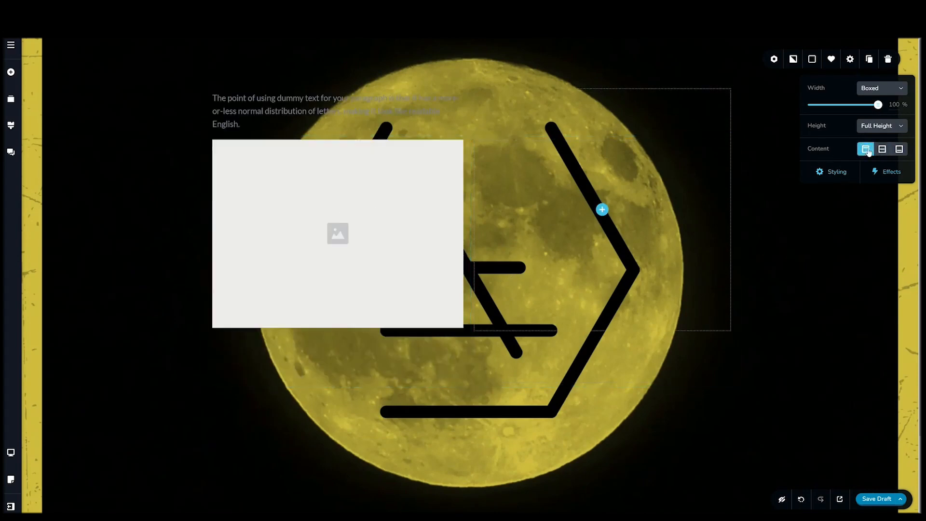
left_click(882, 149)
left_click(899, 150)
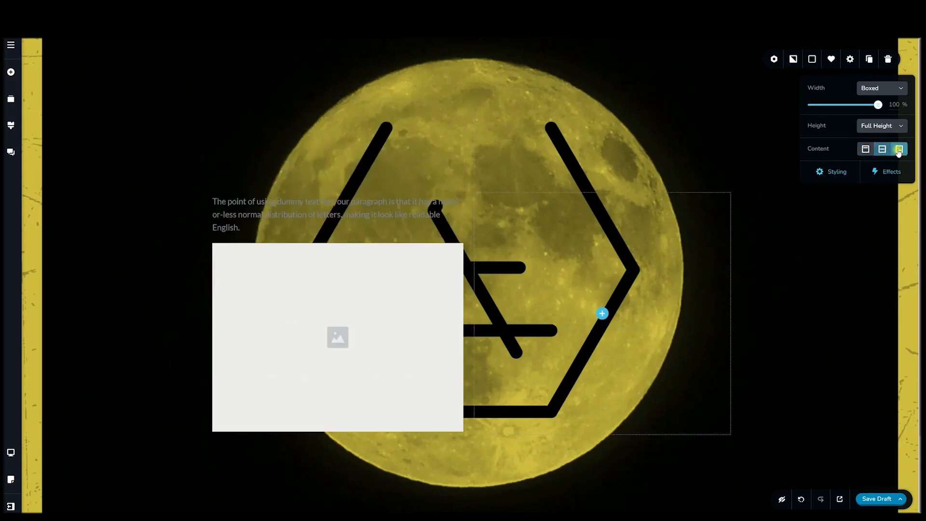
left_click(882, 150)
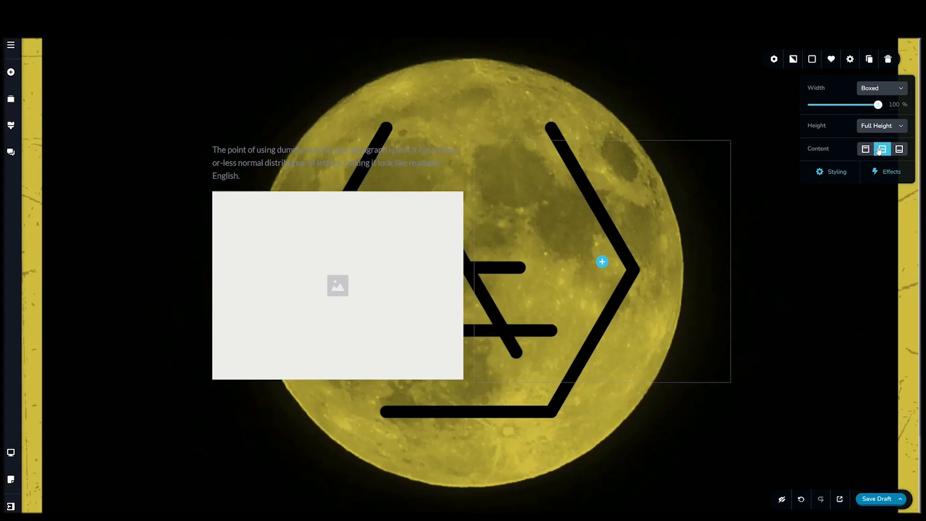
left_click(879, 130)
left_click(877, 144)
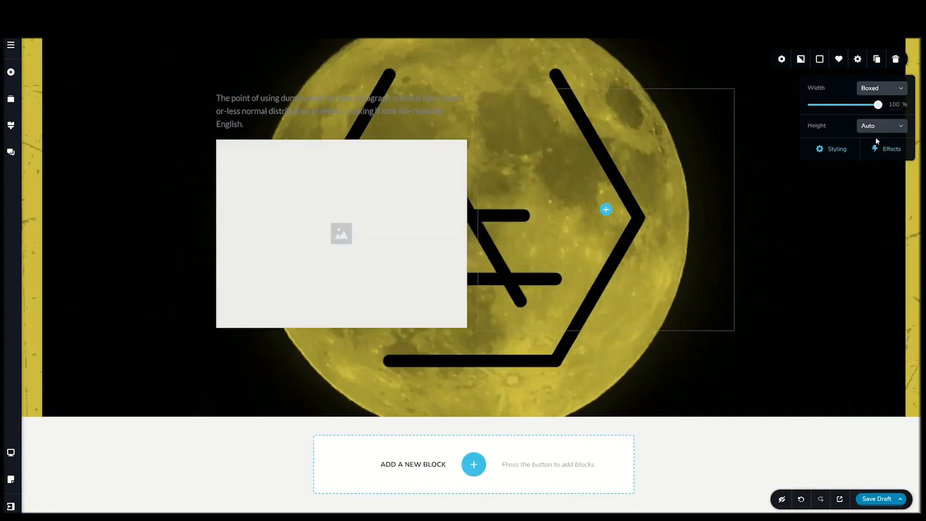
- Add a line element and a star icon element below the image in the first column
left_click(11, 72)
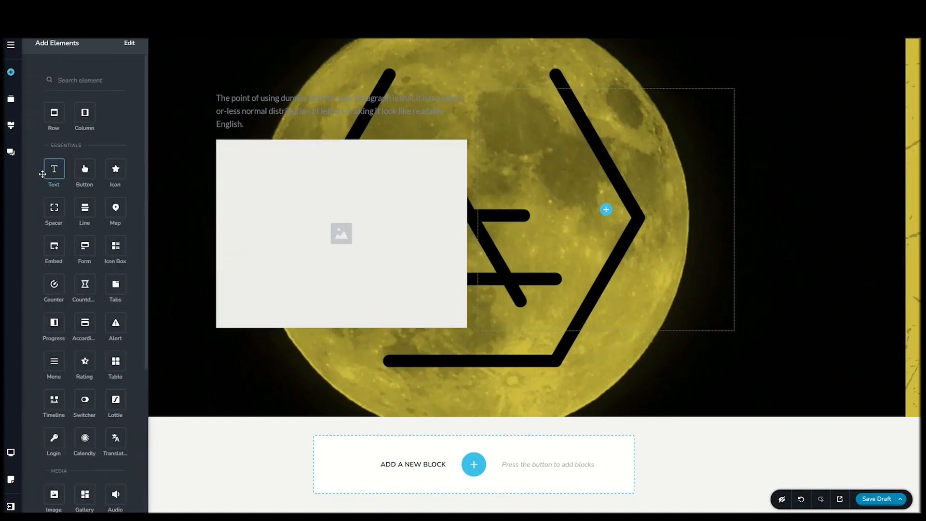
left_click_drag(84, 208, 277, 327)
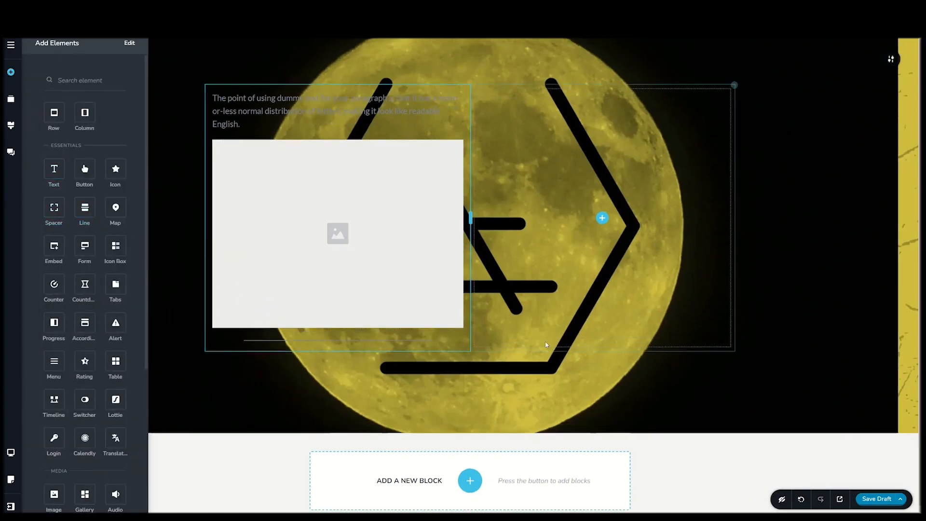
left_click_drag(115, 169, 225, 344)
left_click(889, 66)
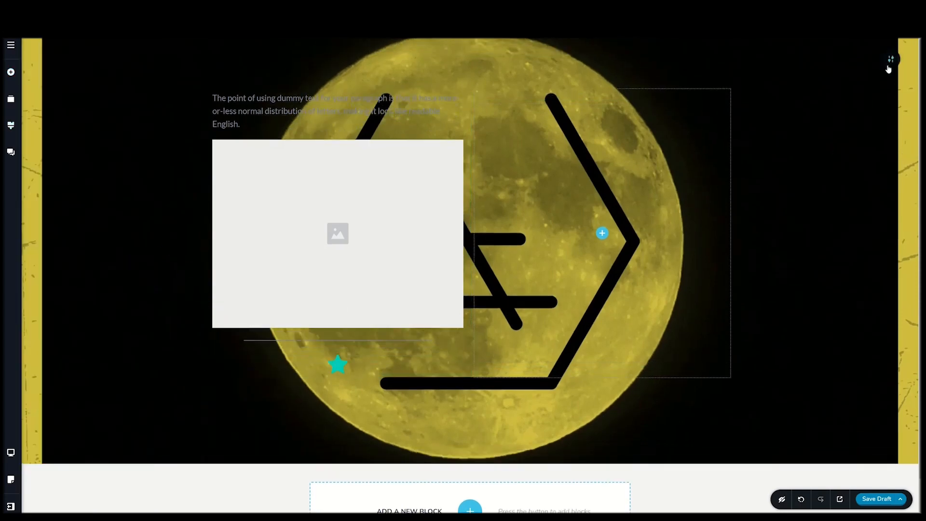
- Add a slanted divider to the top edge of the block through its styling options
left_click(891, 65)
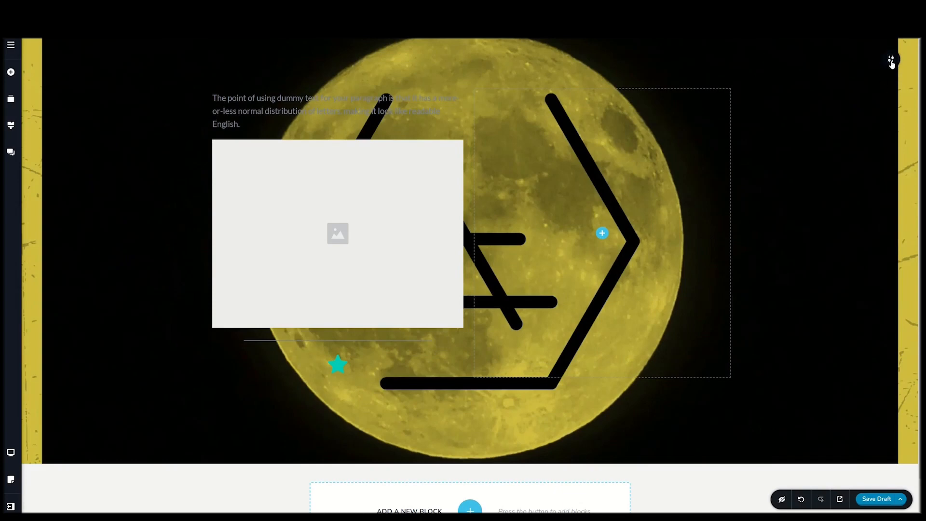
mouse_move(891, 63)
left_click(852, 60)
left_click(829, 149)
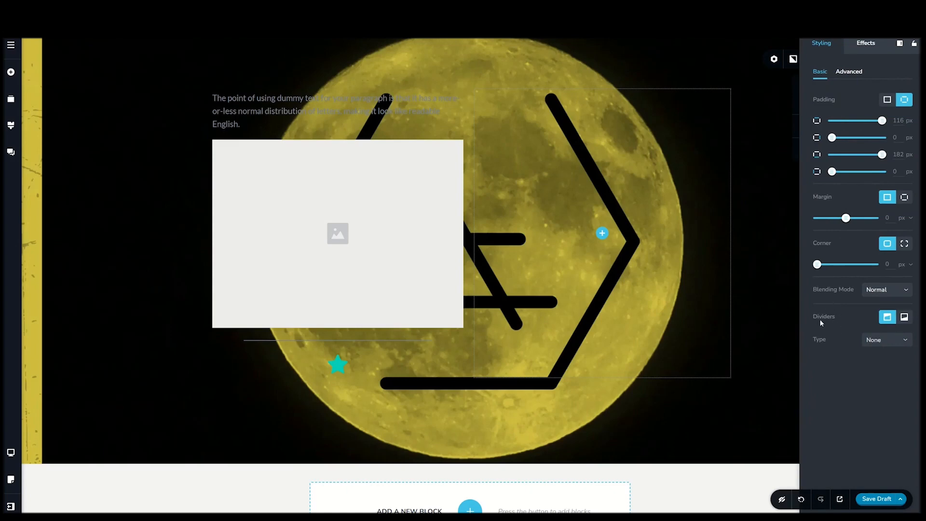
left_click(877, 339)
left_click(877, 368)
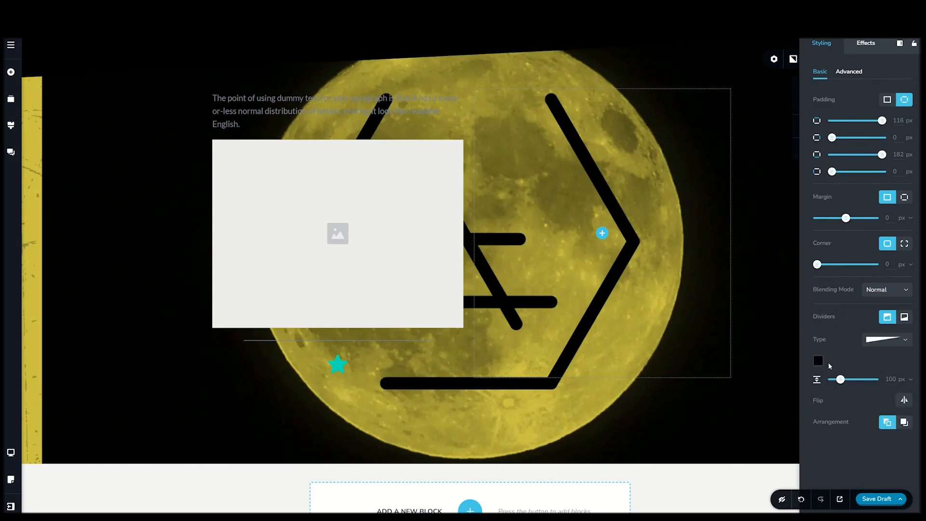
- Colour the block's top divider white, #FFFFFF, and set its height to 68 px
left_click(819, 361)
left_click(876, 323)
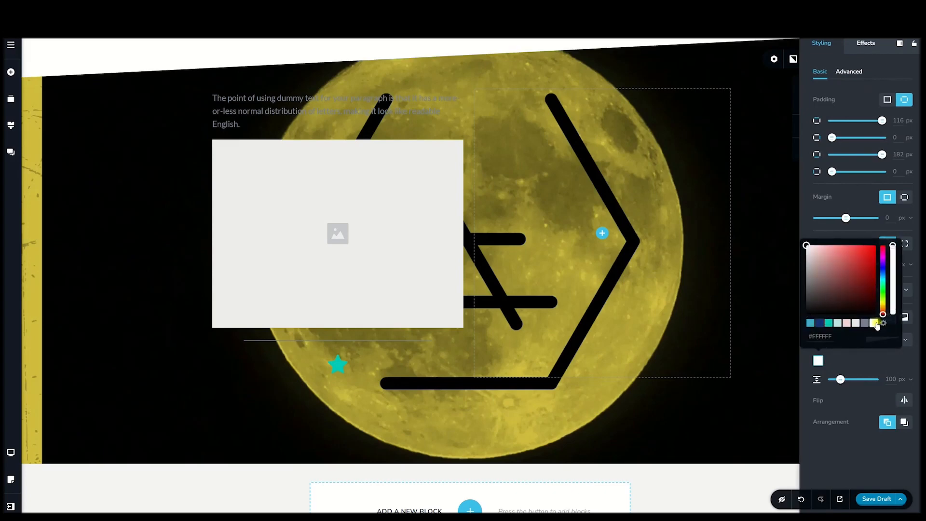
left_click(841, 379)
mouse_move(842, 379)
left_mouse_down()
mouse_move(864, 379)
mouse_move(838, 380)
left_mouse_up()
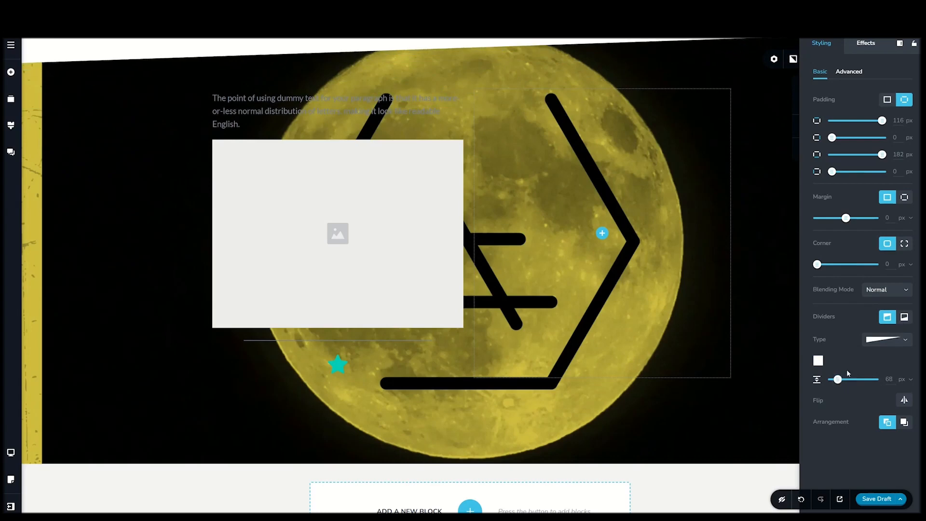
- Try curved and layered-wave shapes for the block's top divider, and settle on the angular, jagged shape with straight edges
left_click(875, 347)
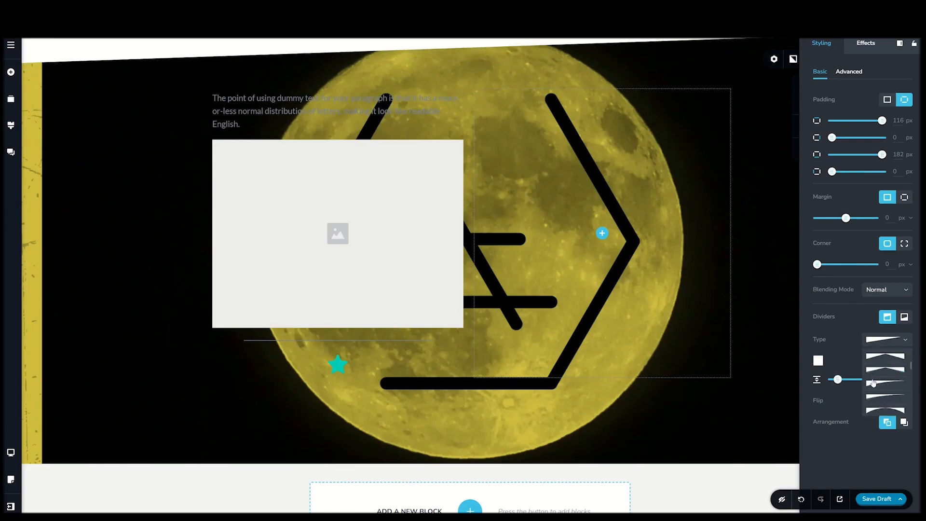
left_click(873, 383)
left_click(875, 347)
scroll(882, 388, "down", 4)
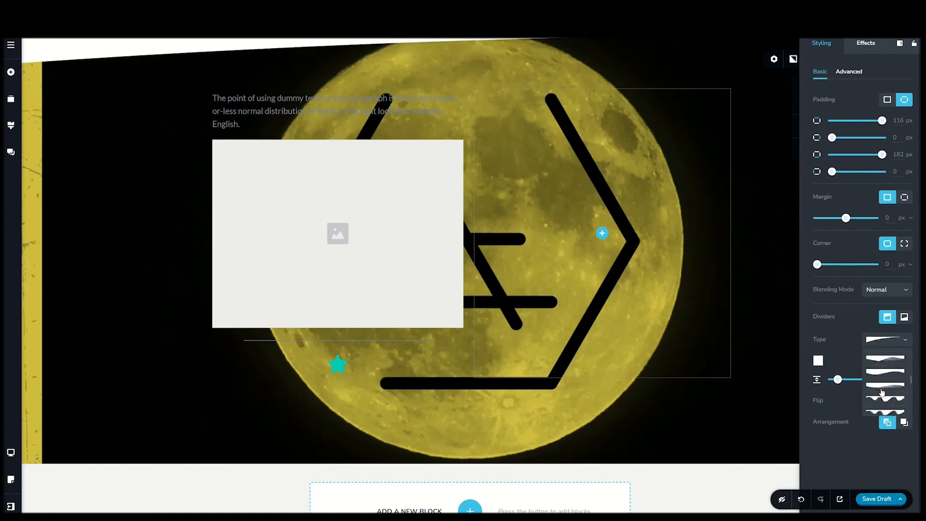
left_click(884, 392)
left_click(881, 345)
left_click(880, 345)
left_click(880, 341)
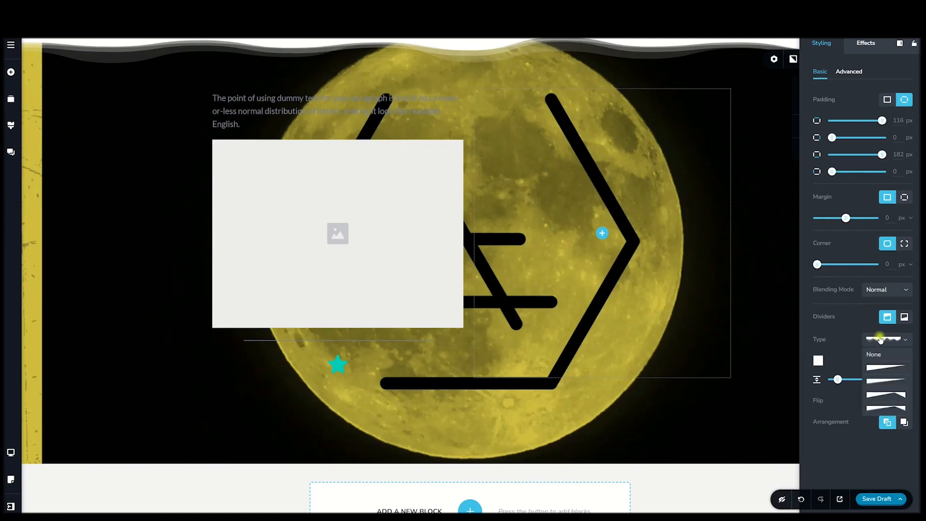
left_click(880, 382)
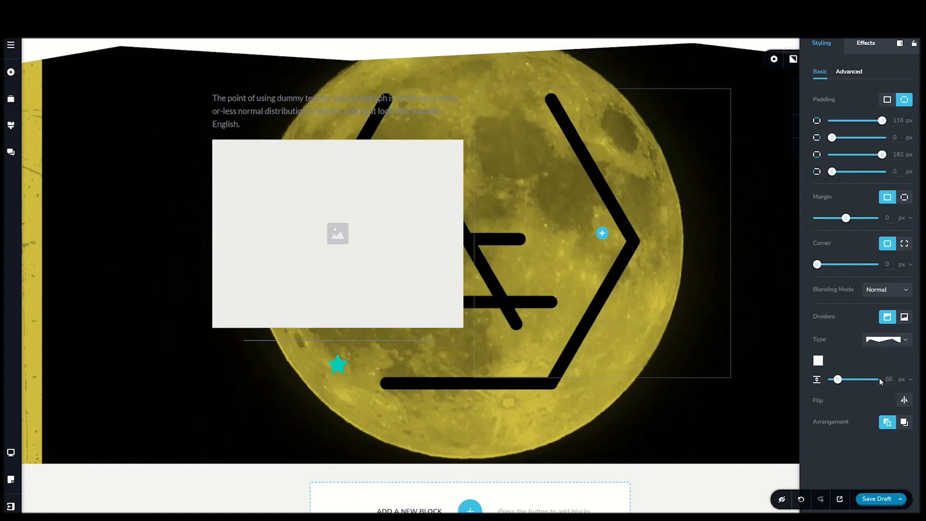
- Add a smooth wavy divider to the bottom edge of the block
left_click(906, 317)
left_click(889, 339)
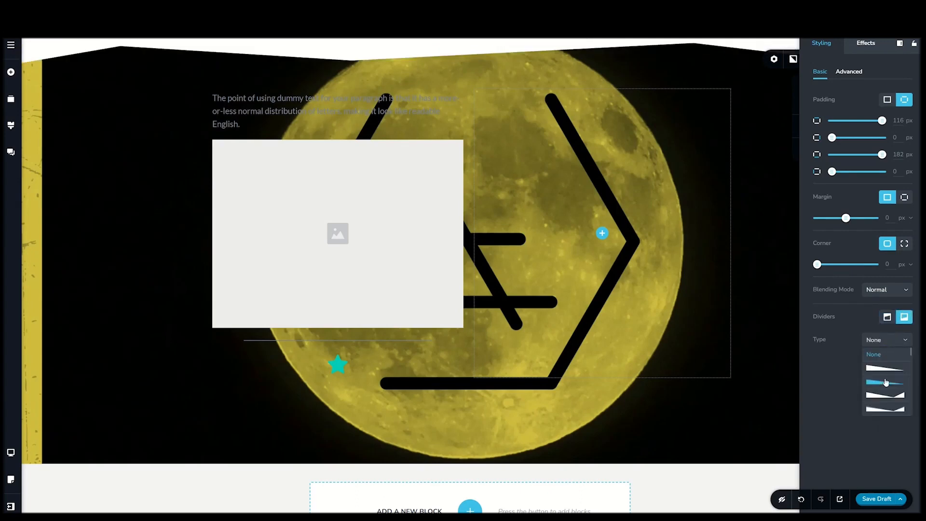
left_click(882, 384)
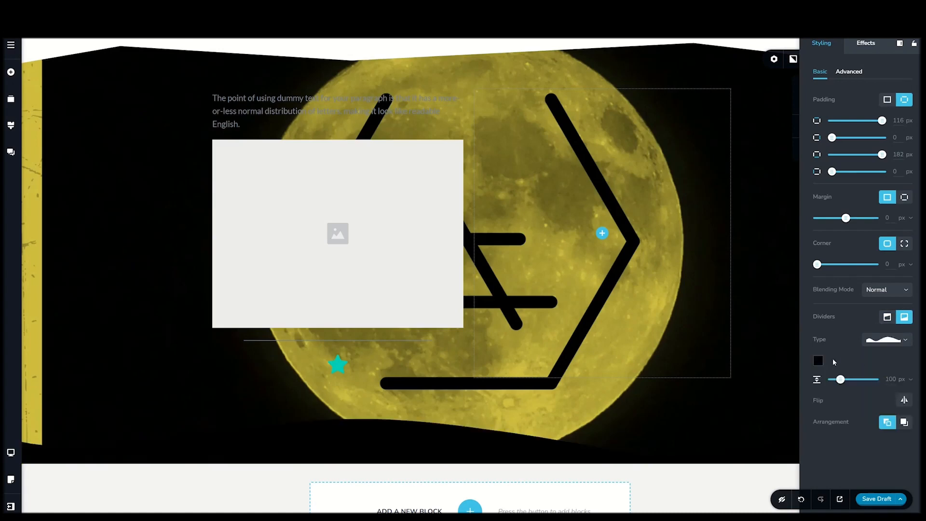
- Colour the block's bottom divider white and set its height to 106 px
left_click(819, 362)
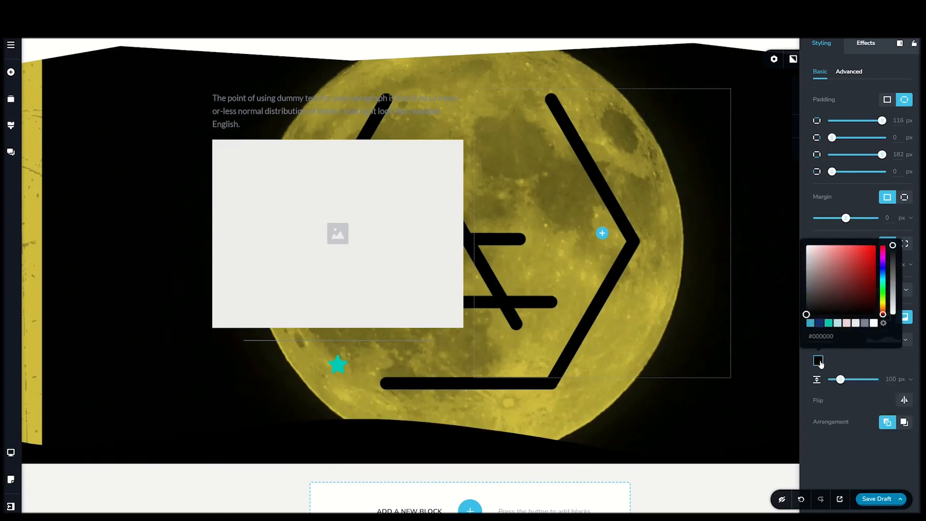
left_click(874, 324)
left_click(873, 362)
mouse_move(841, 379)
left_mouse_down()
mouse_move(858, 379)
mouse_move(842, 381)
left_mouse_up()
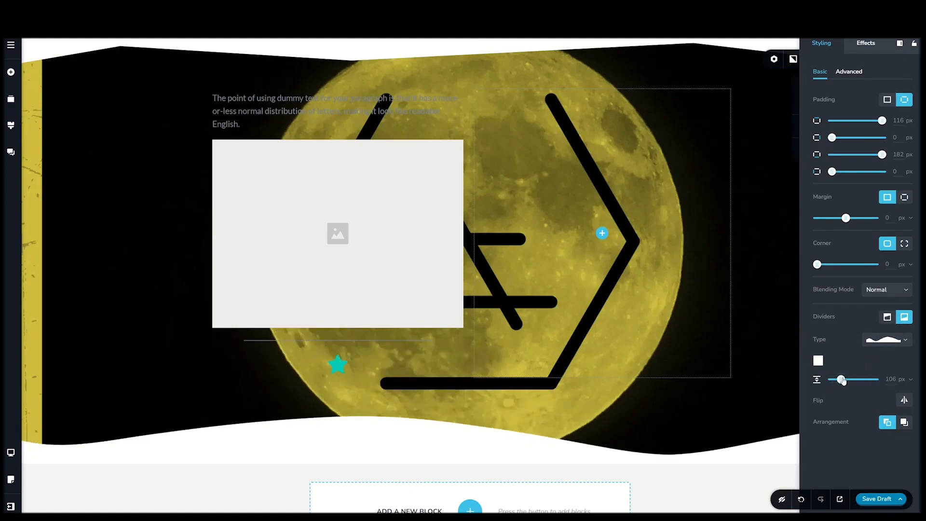